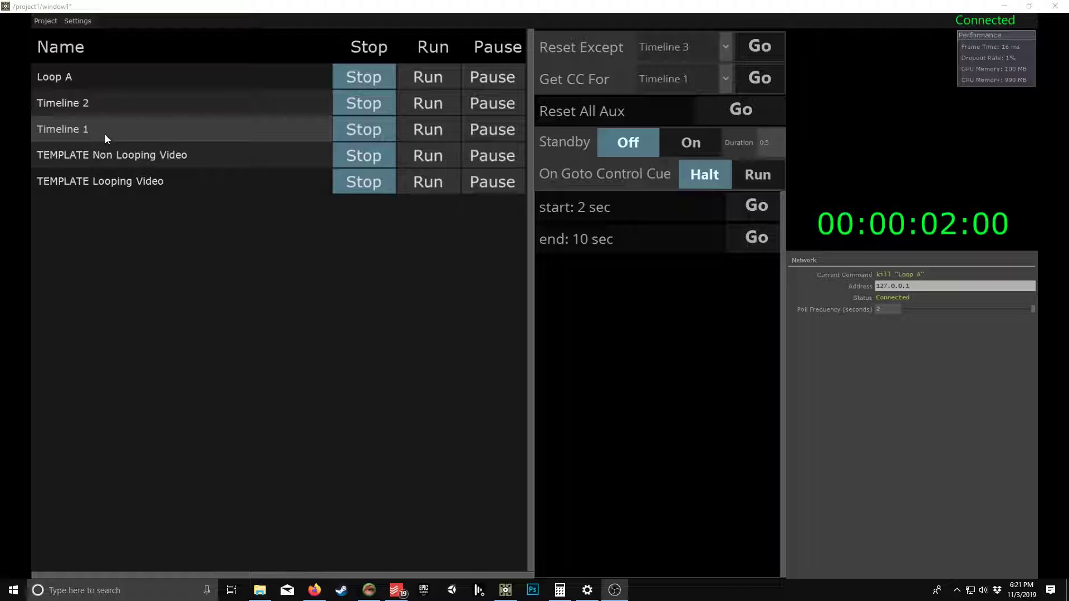
- Reopen WatchoutControl.watch from recent files, answer the save prompt, and show Timelines 1–30 in the Task window
click(9, 18)
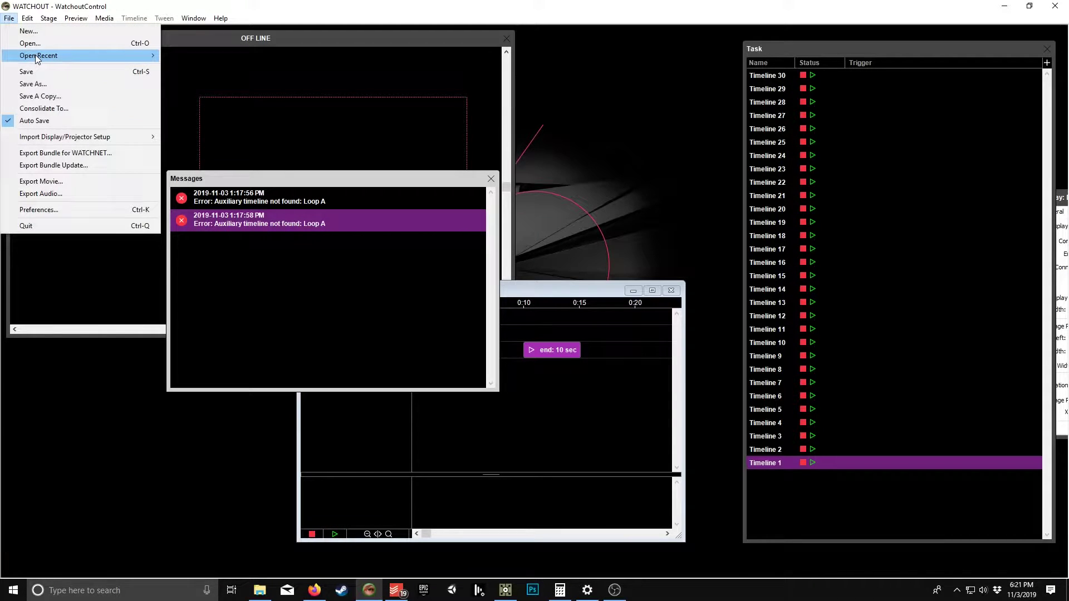
mouse_move(149, 56)
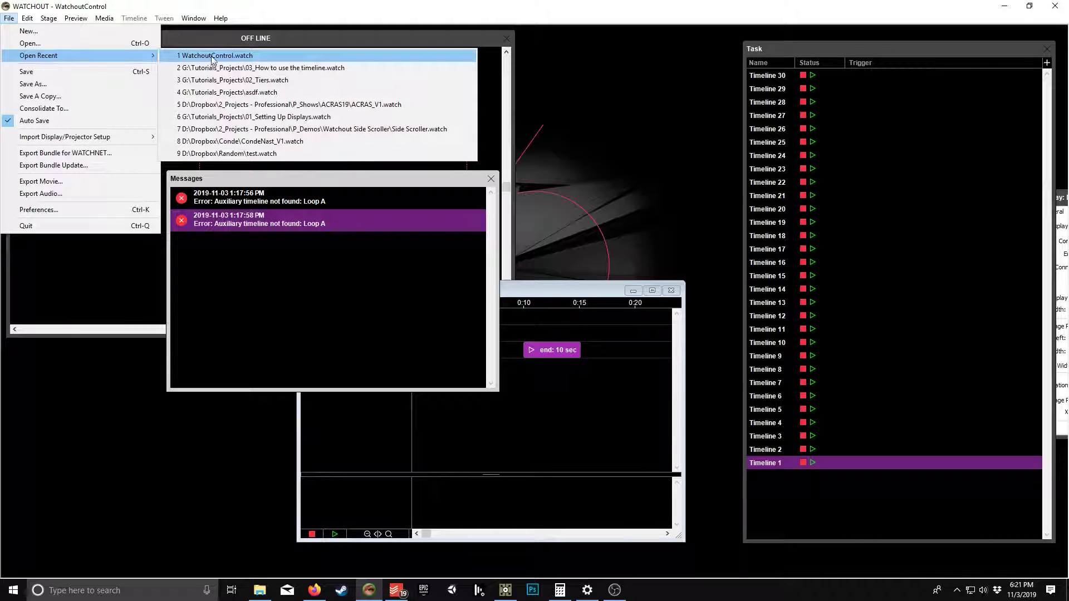
click(213, 56)
click(608, 335)
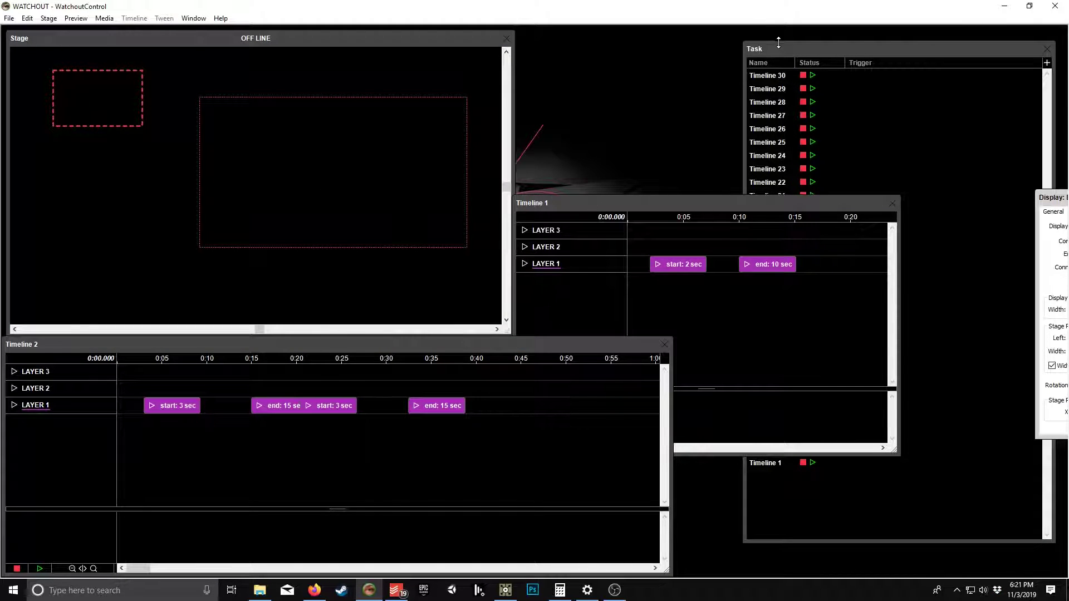
drag(778, 47, 688, 34)
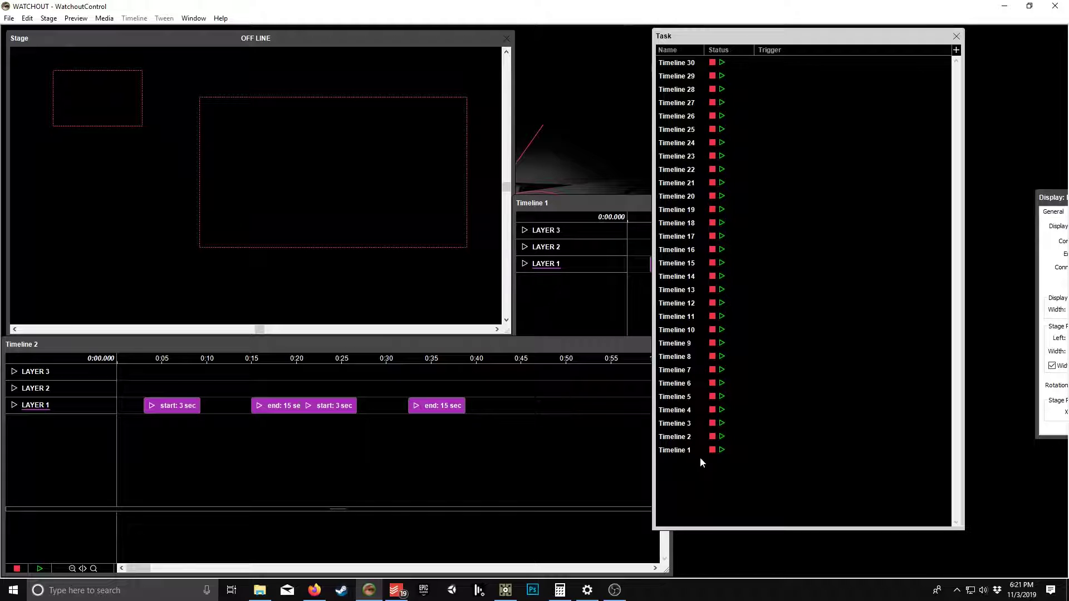
- In the control app, load the WATCHOUT aux timelines into the list with Alt+N
click(504, 592)
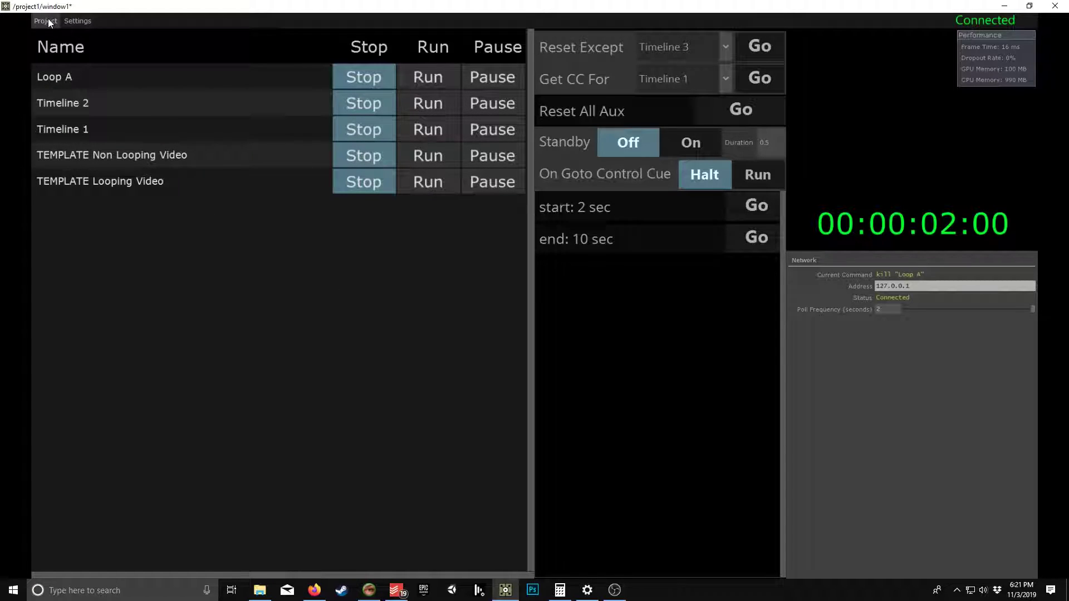
click(49, 21)
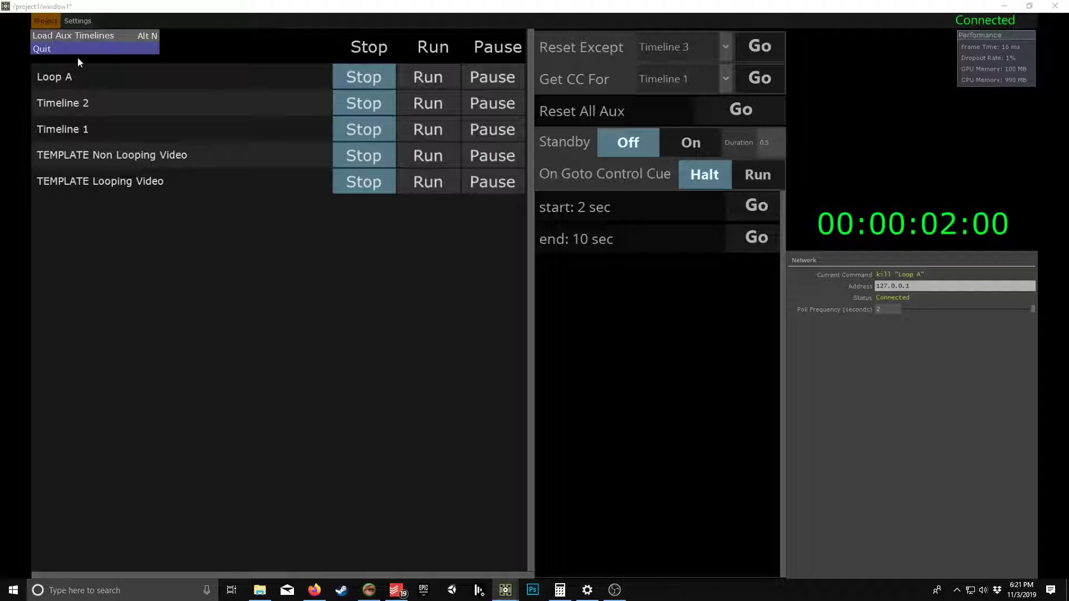
key(alt+n)
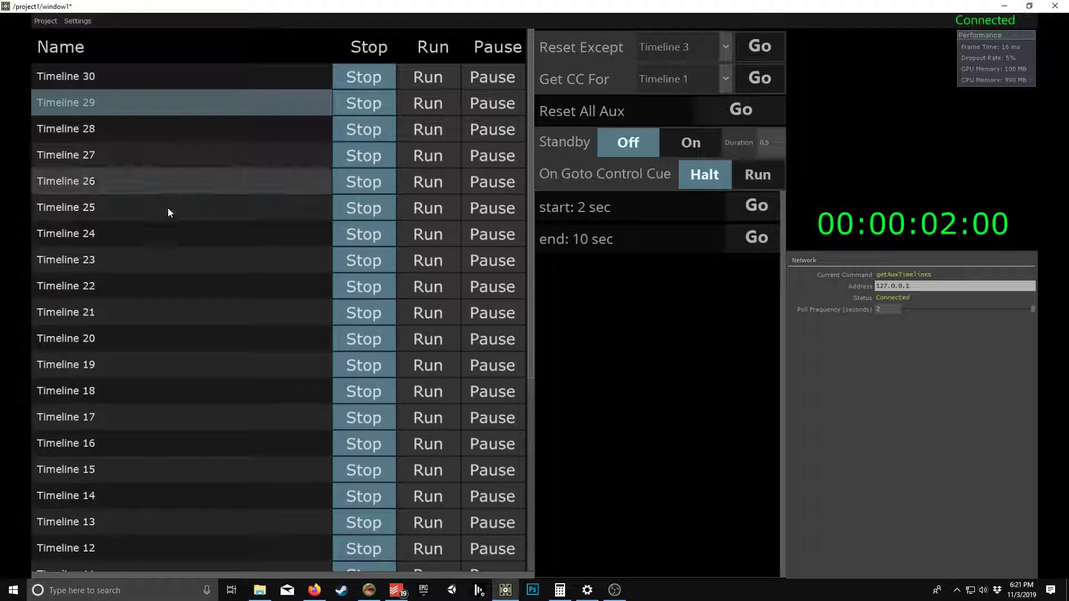
scroll(178, 389, down, 5)
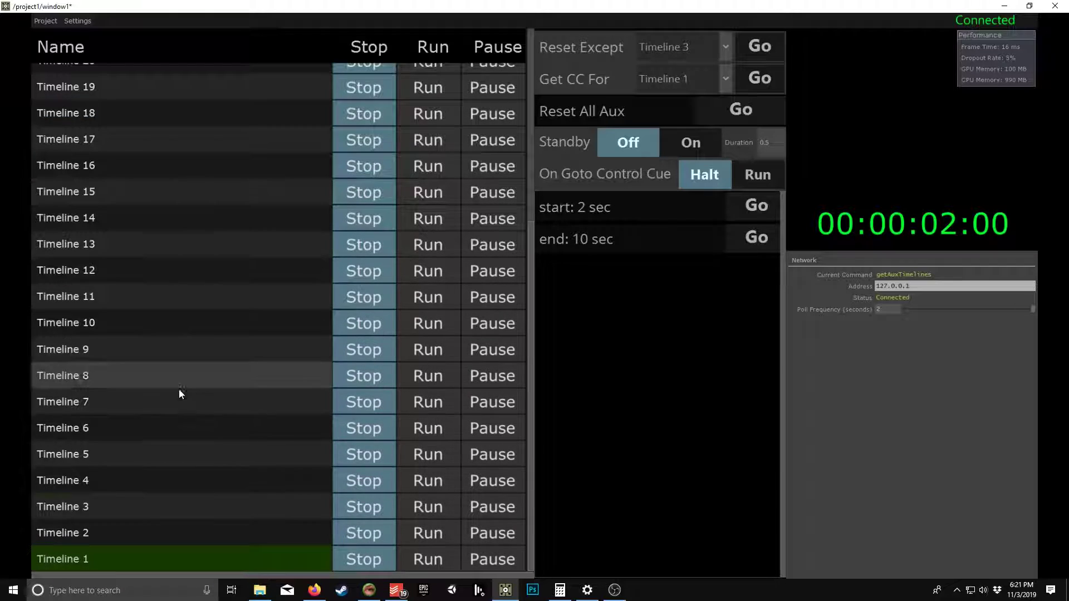
- Run Timelines 1, 2, 4 and 6 and verify them in WATCHOUT
click(114, 568)
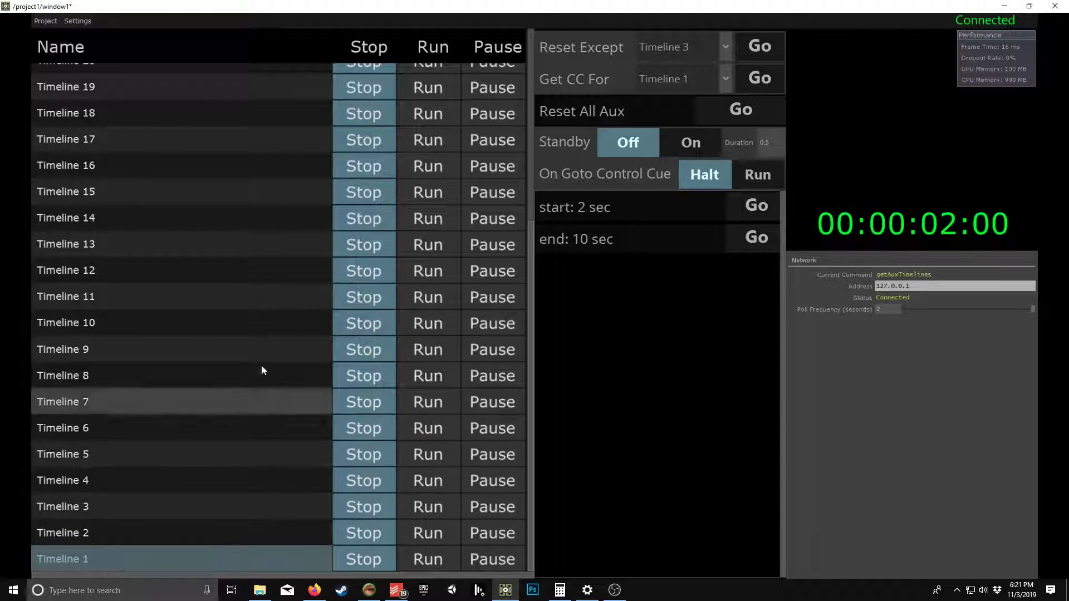
click(426, 560)
click(427, 533)
click(426, 481)
click(427, 428)
key(alt+Tab)
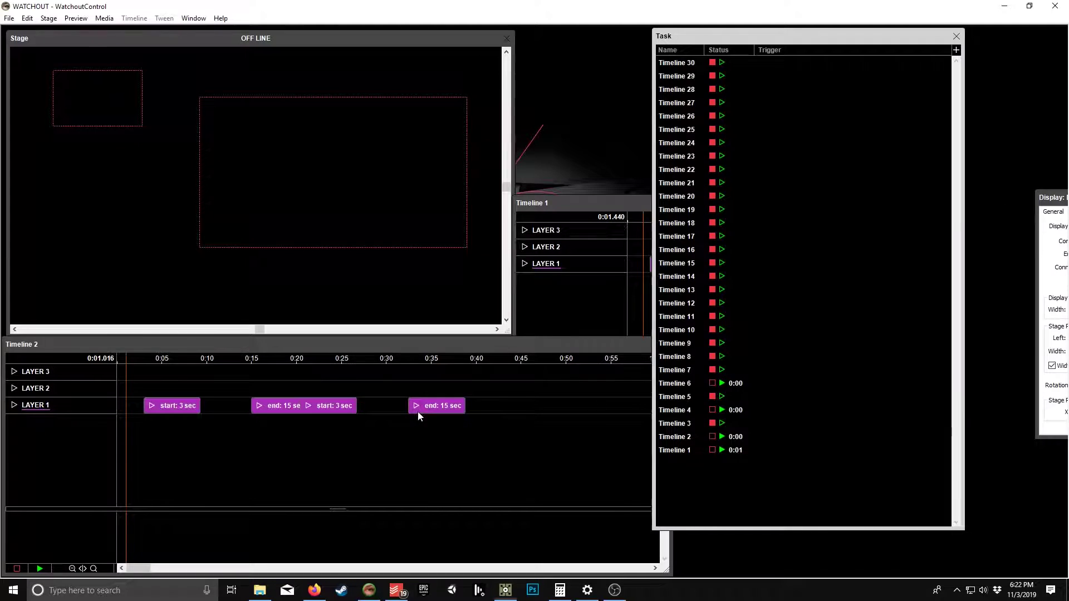
key(alt+Tab)
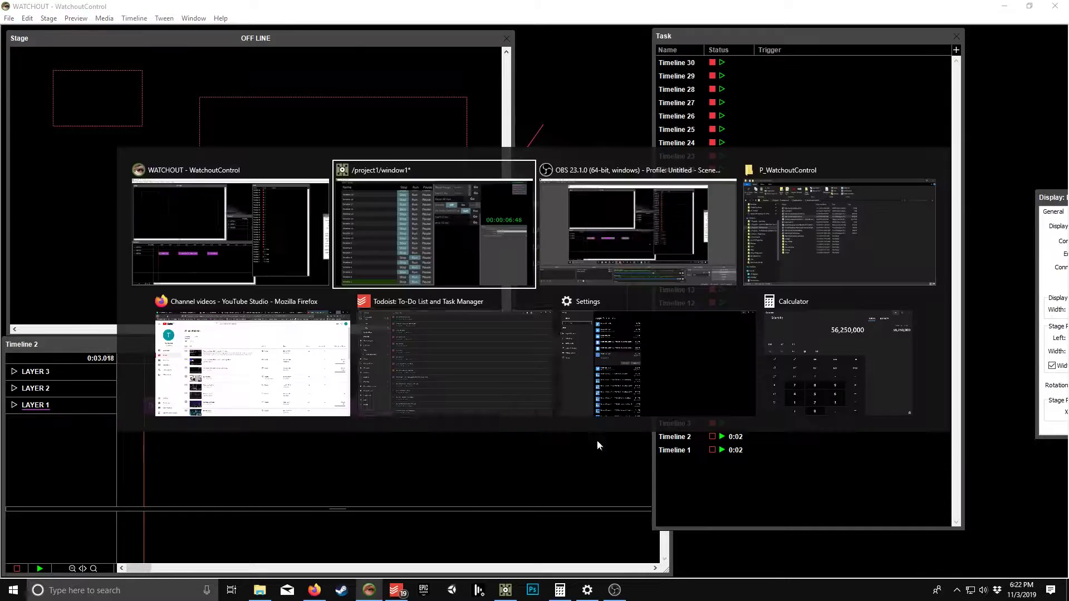
- Pause Timelines 14, 16, 10, 6, 4, 1 and 2, run Timeline 17, and verify in WATCHOUT
click(467, 217)
click(442, 146)
click(483, 166)
click(493, 323)
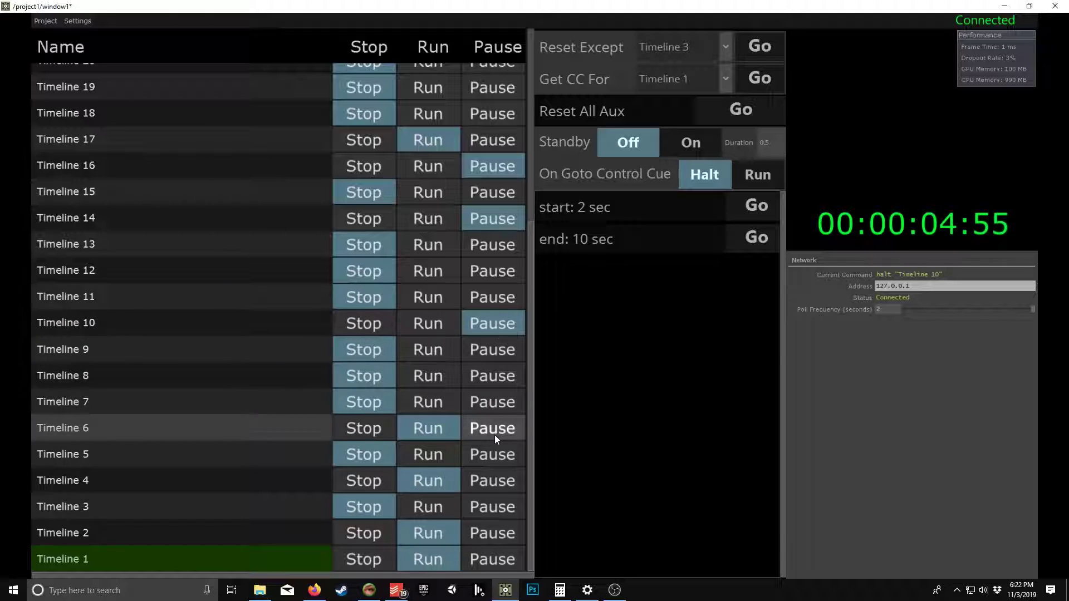
click(495, 431)
click(493, 484)
click(484, 561)
click(490, 536)
key(alt+Tab)
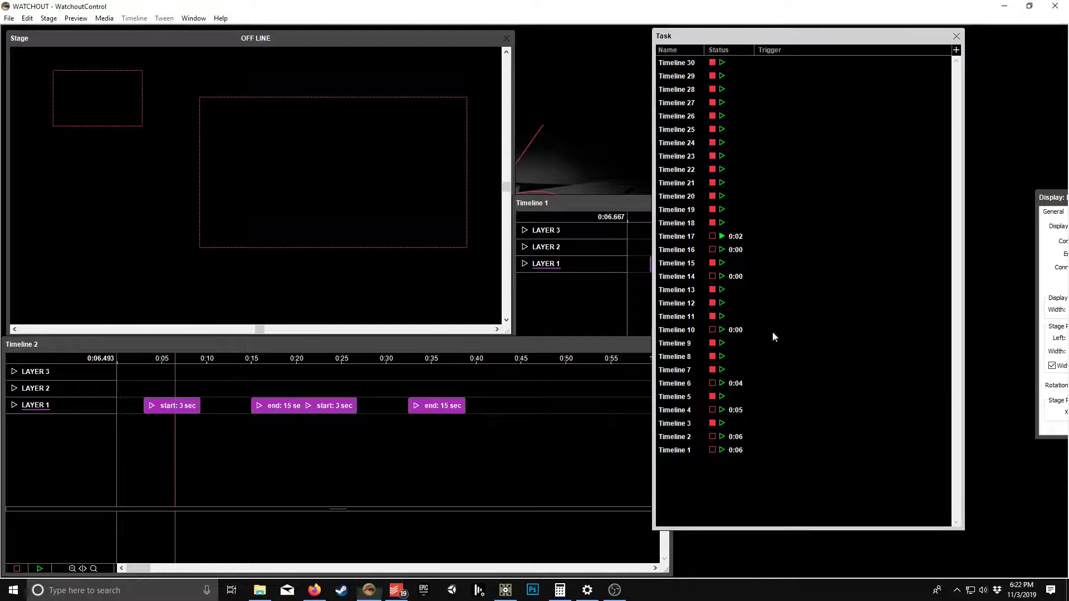
key(alt+Tab)
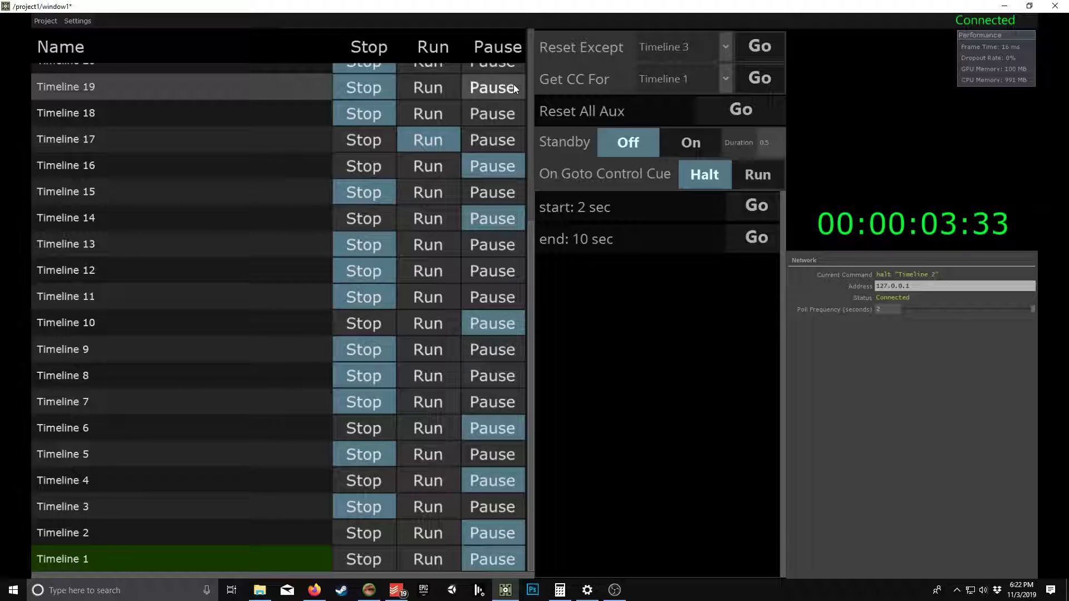
key(alt+Tab)
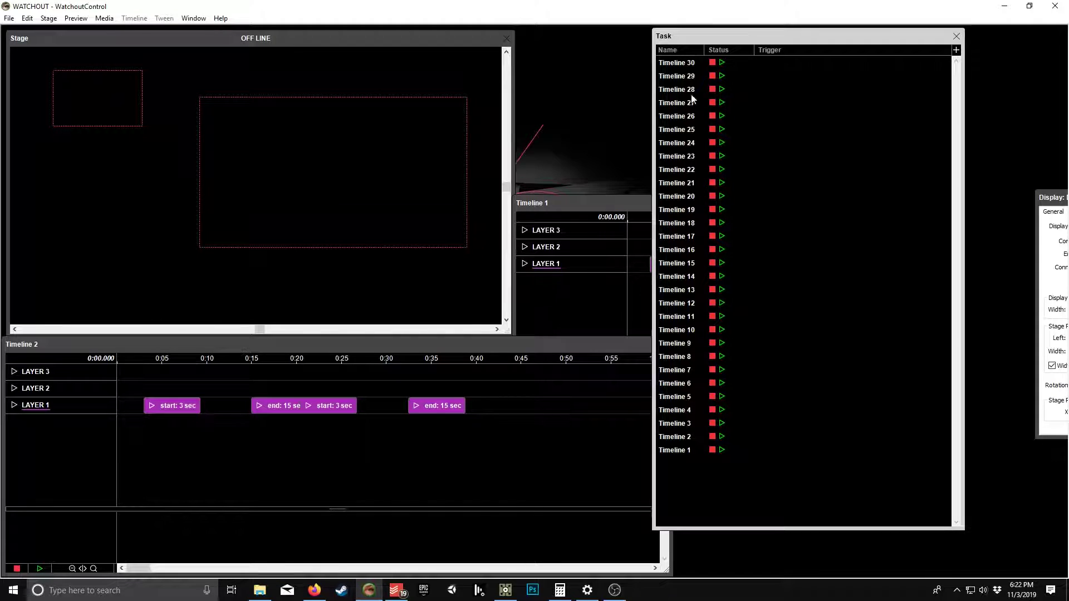
key(alt+Tab)
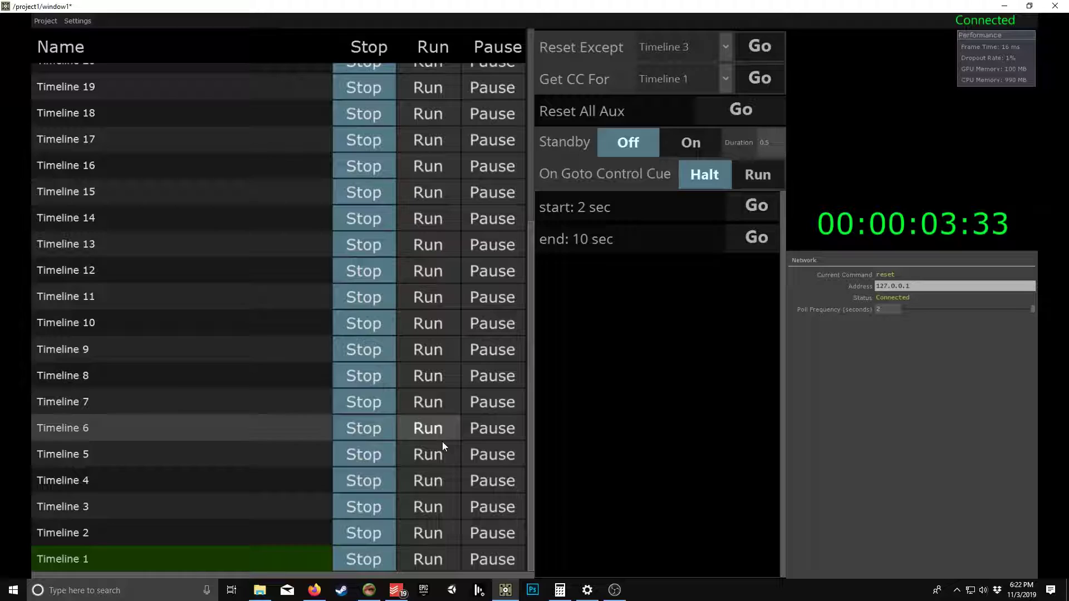
key(alt+Tab)
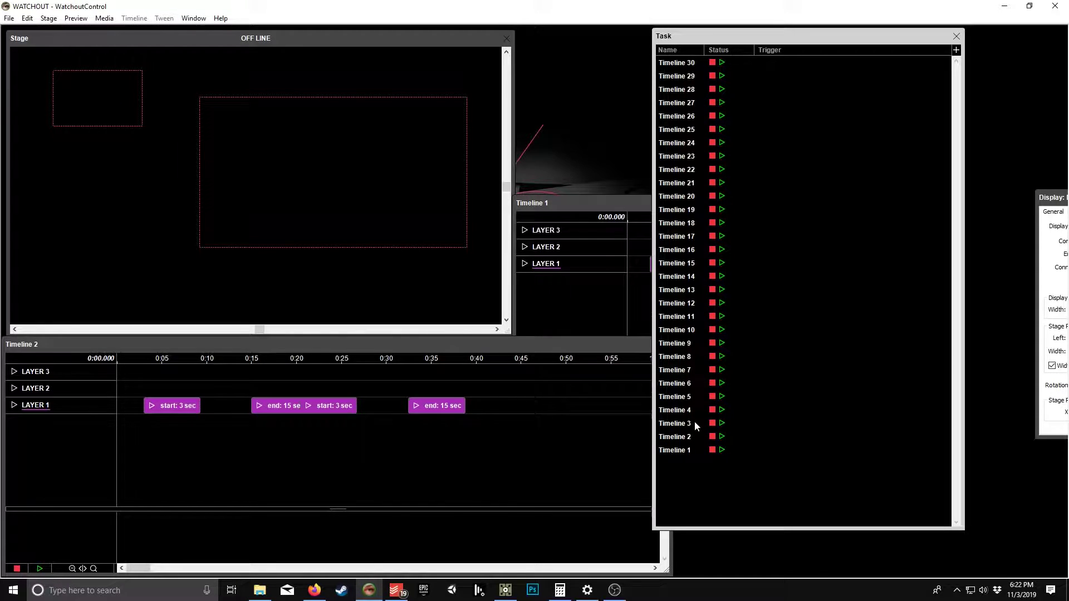
key(alt+Tab)
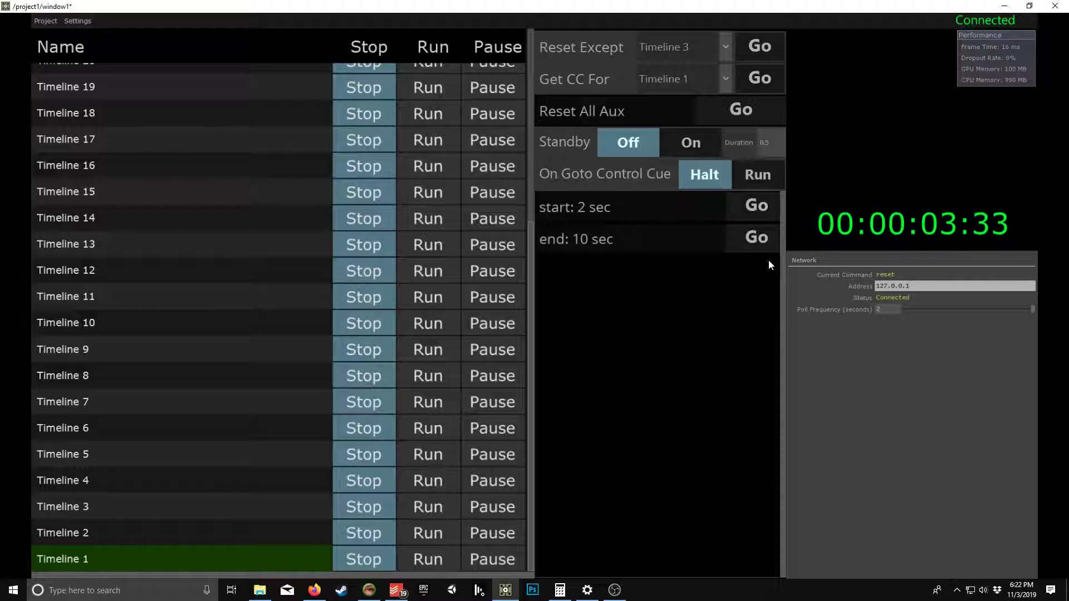
key(alt+Tab)
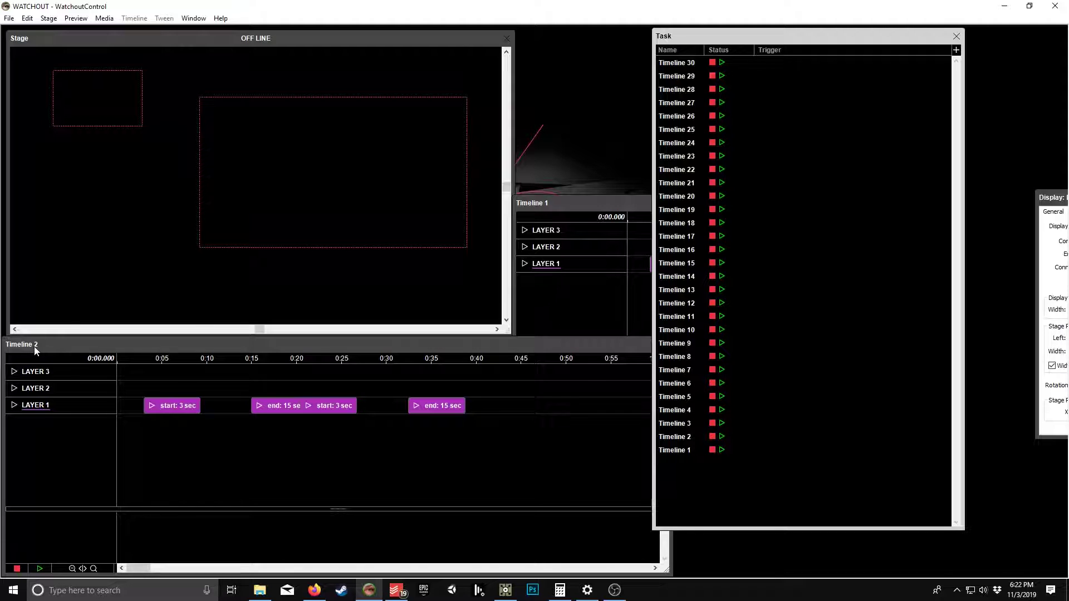
- Close Timeline 2, open Timeline 1 to scrub past its start: 2 sec and end: 10 sec cues, then close it
click(616, 349)
click(664, 344)
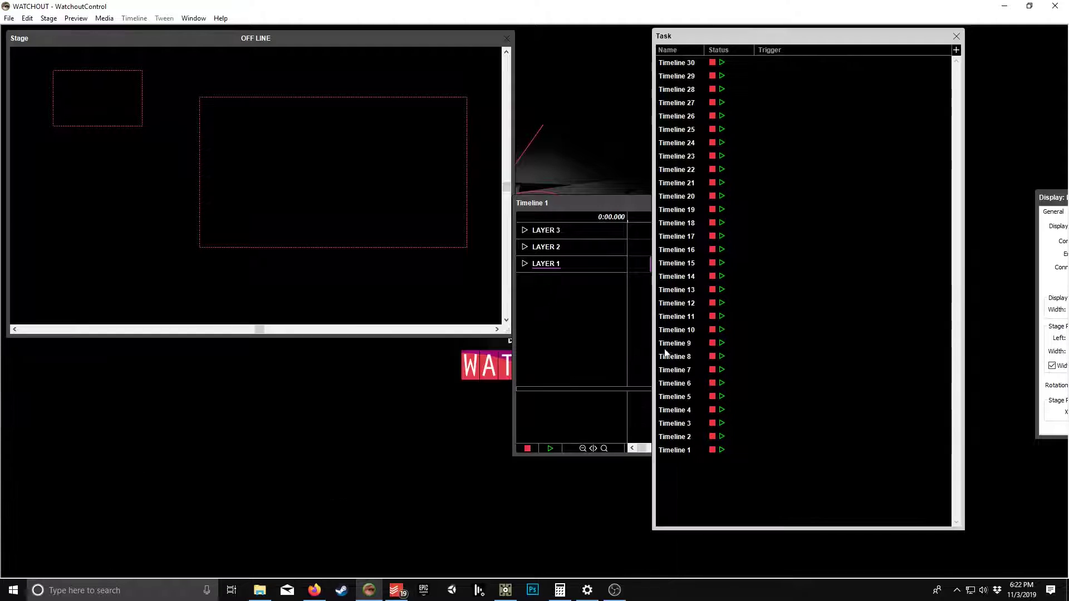
double_click(675, 450)
drag(706, 214, 403, 295)
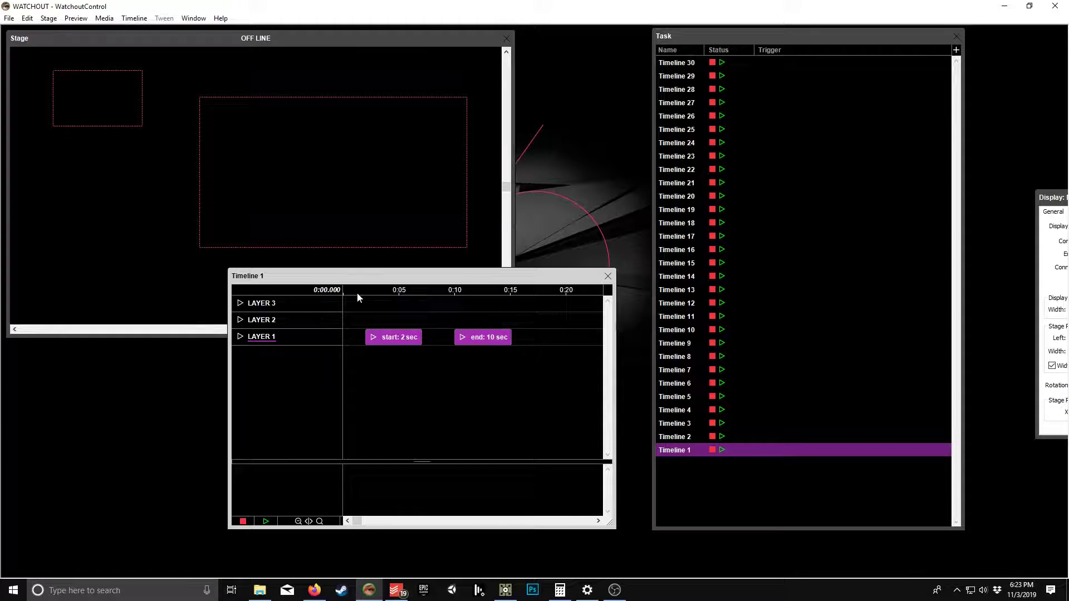
drag(355, 292, 315, 315)
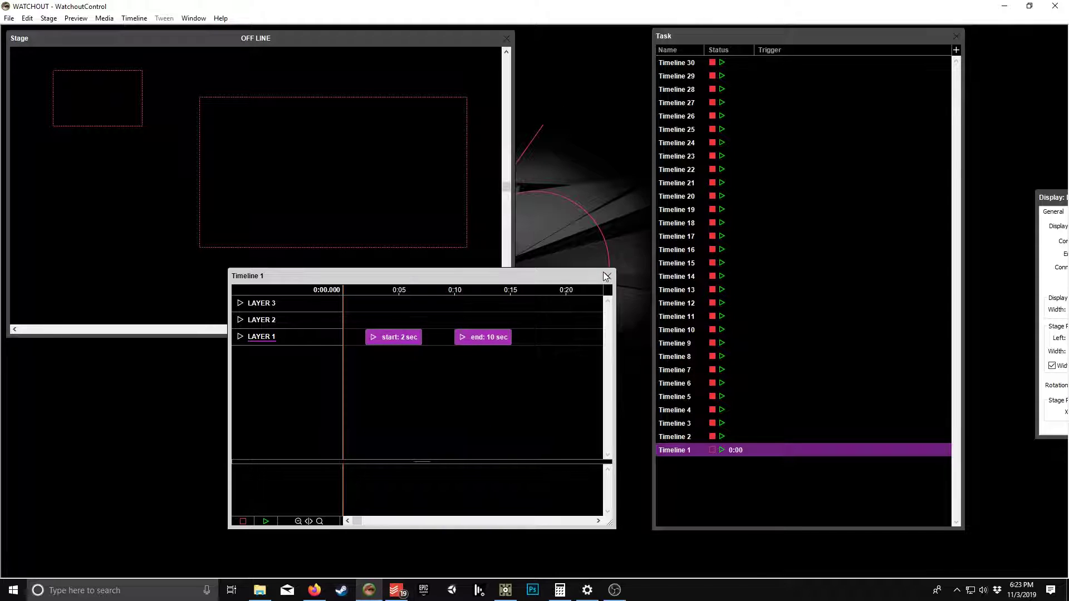
click(607, 276)
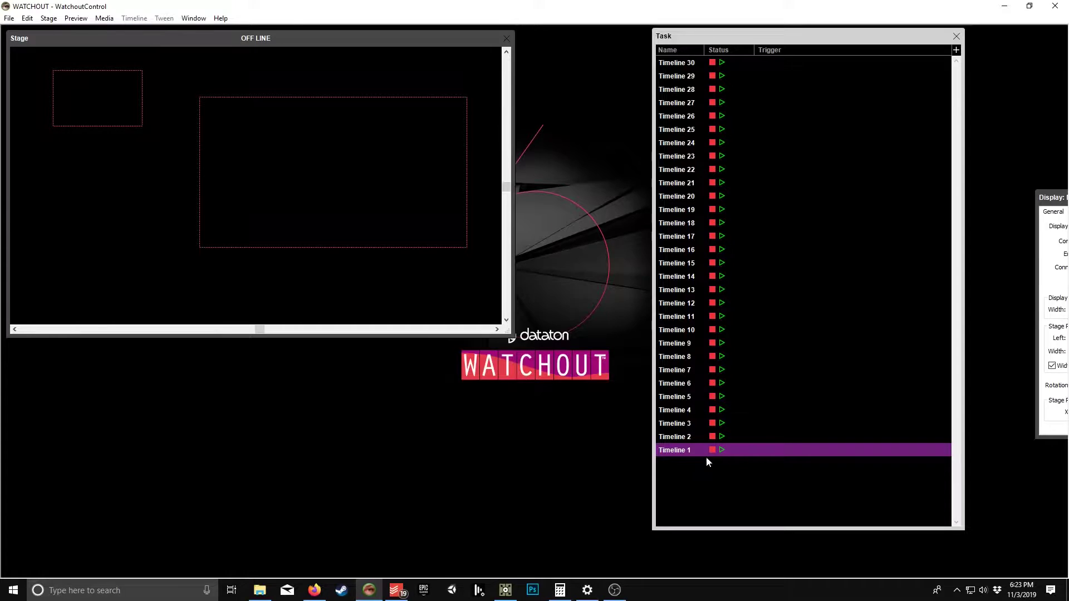
- Select Timeline 1 to load its control cues, run it briefly, stop it, and check in WATCHOUT
key(alt+Tab)
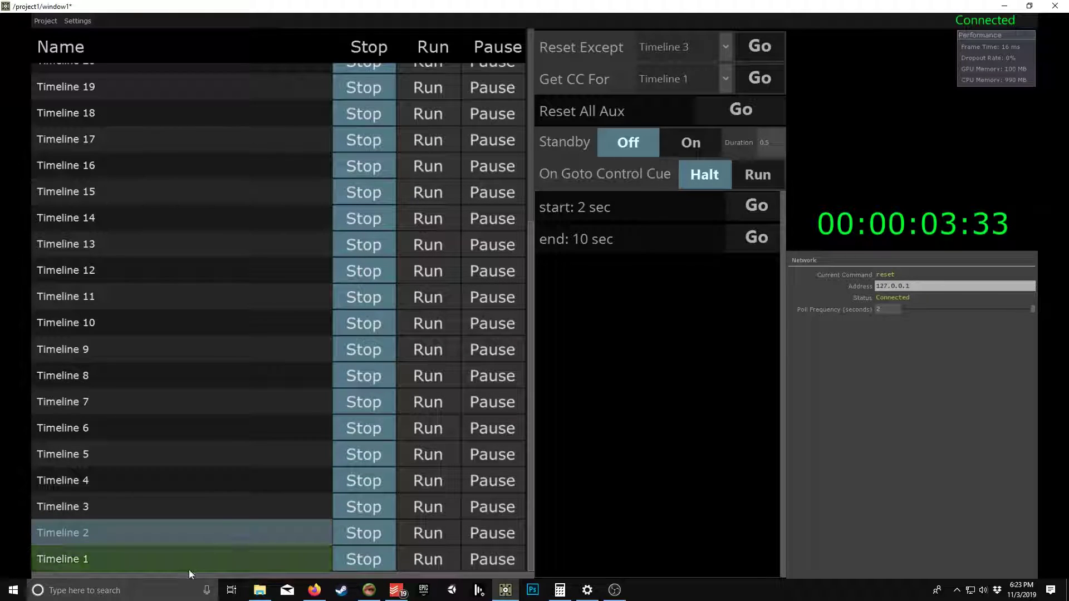
click(188, 570)
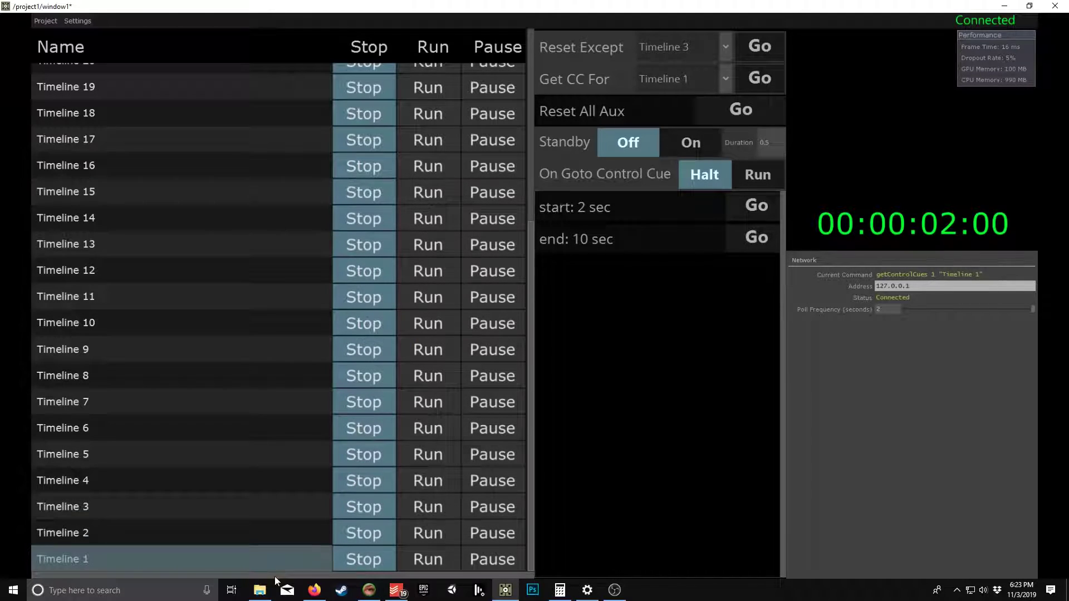
click(430, 559)
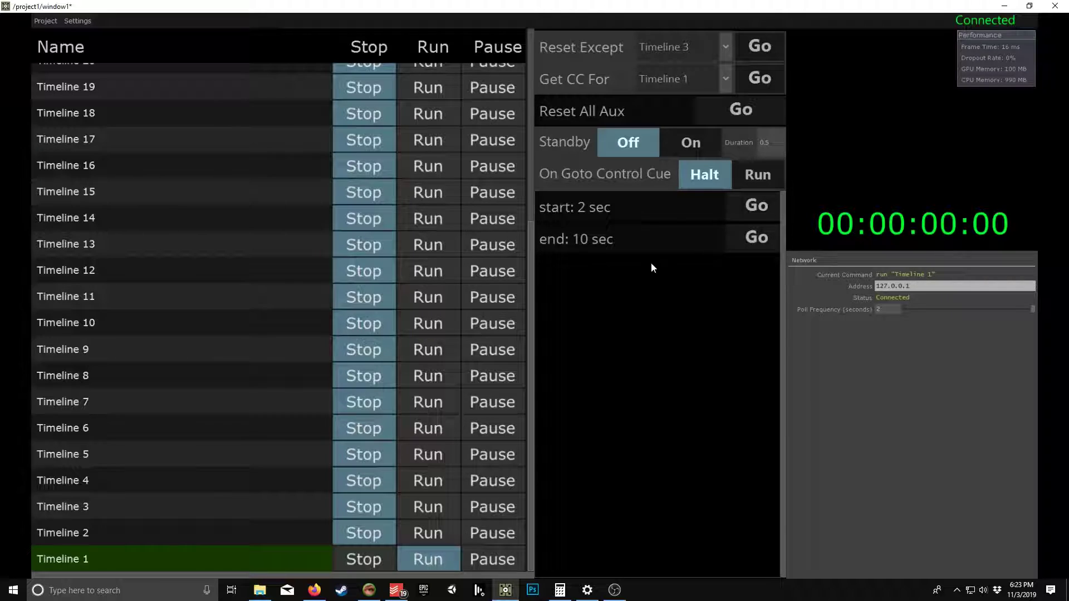
click(350, 567)
key(alt+Tab)
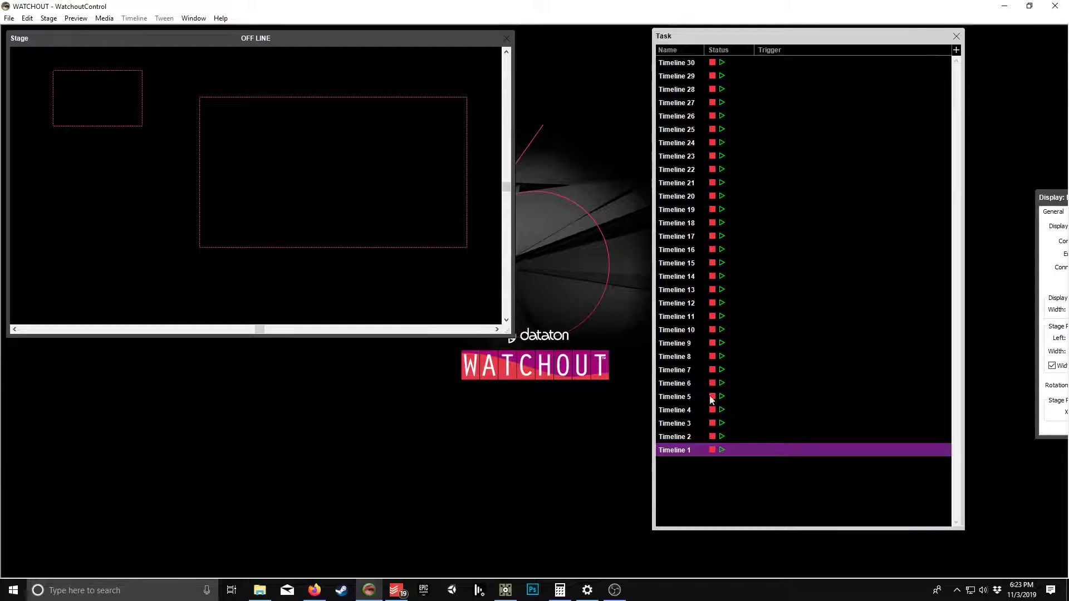
key(alt+Tab)
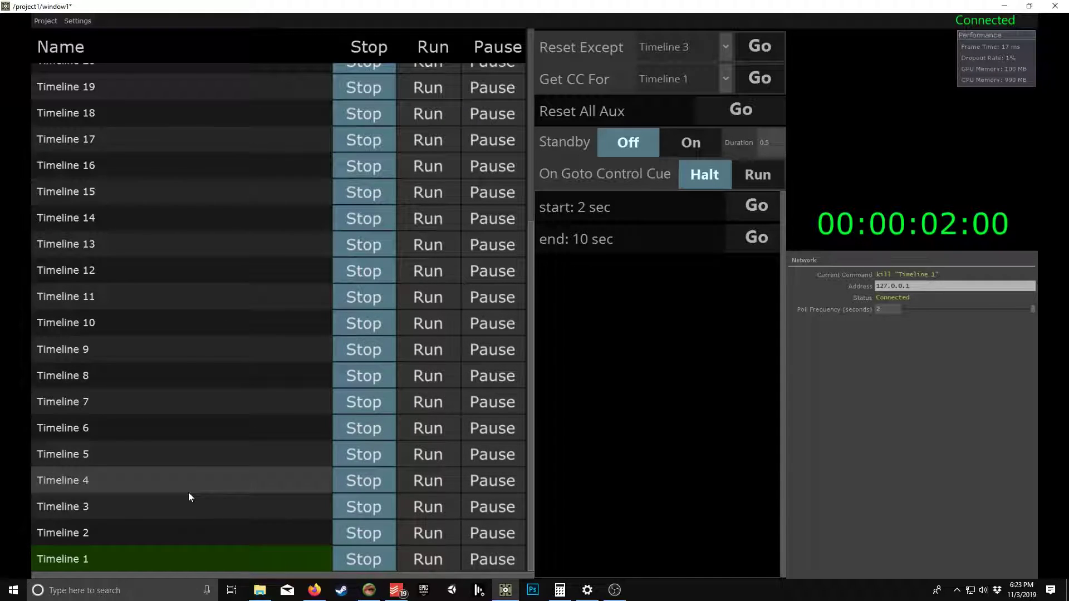
key(alt+Tab)
- Open Timeline 2 from the task list and scrub just past its start to view its 3 sec and 15 sec cues
double_click(682, 437)
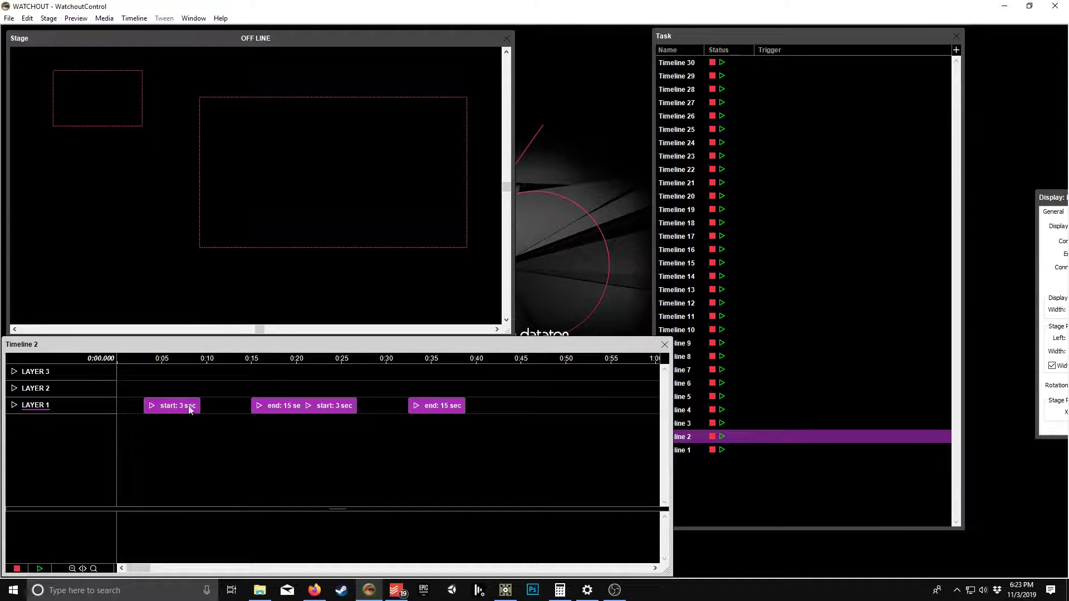
mouse_move(111, 359)
mouse_down()
mouse_move(308, 353)
mouse_move(113, 358)
mouse_up()
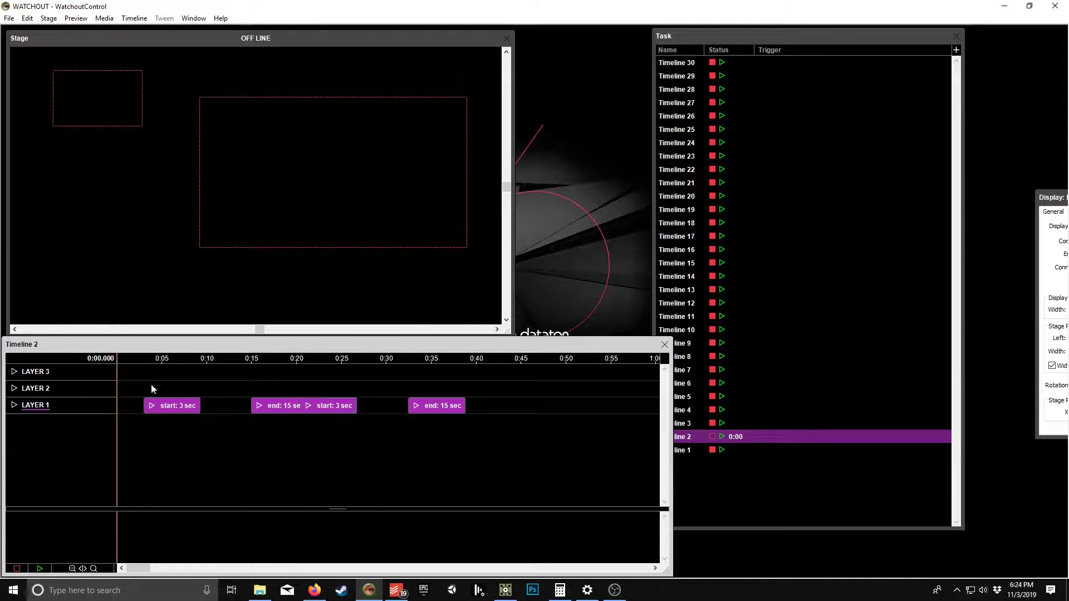
- Set Get CC For to Timeline 2 and fetch its control cues into the cue list
key(alt+Tab)
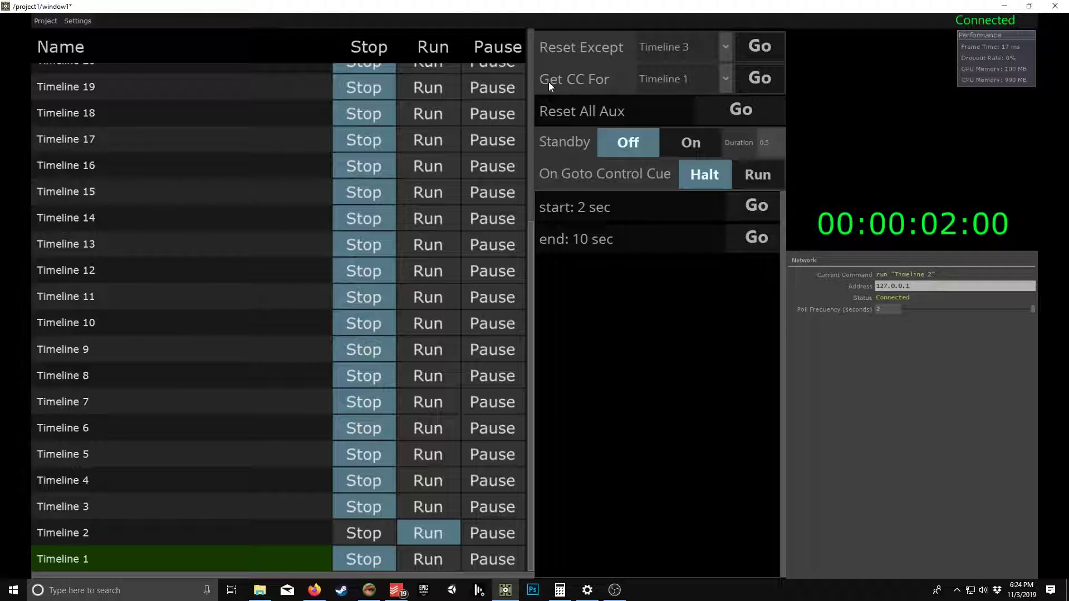
click(722, 79)
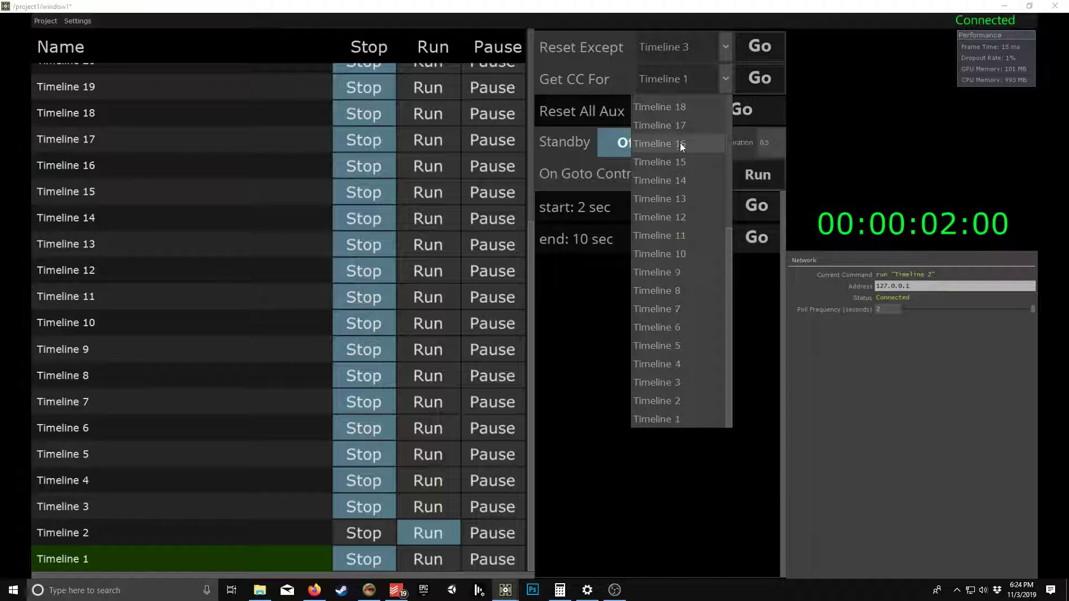
click(679, 401)
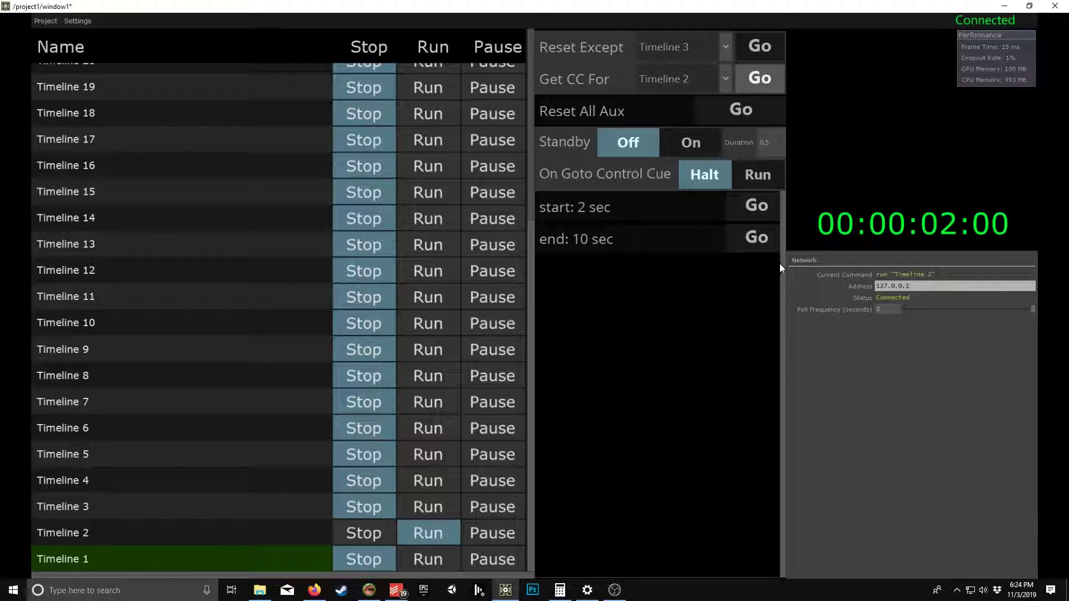
click(760, 78)
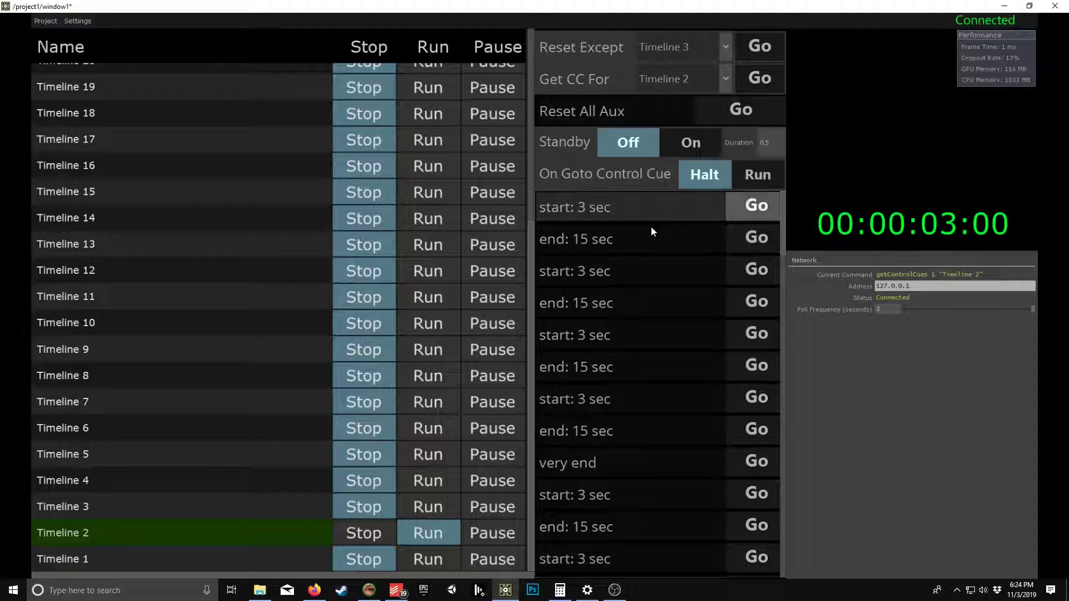
scroll(590, 431, down, 3)
scroll(614, 399, up, 4)
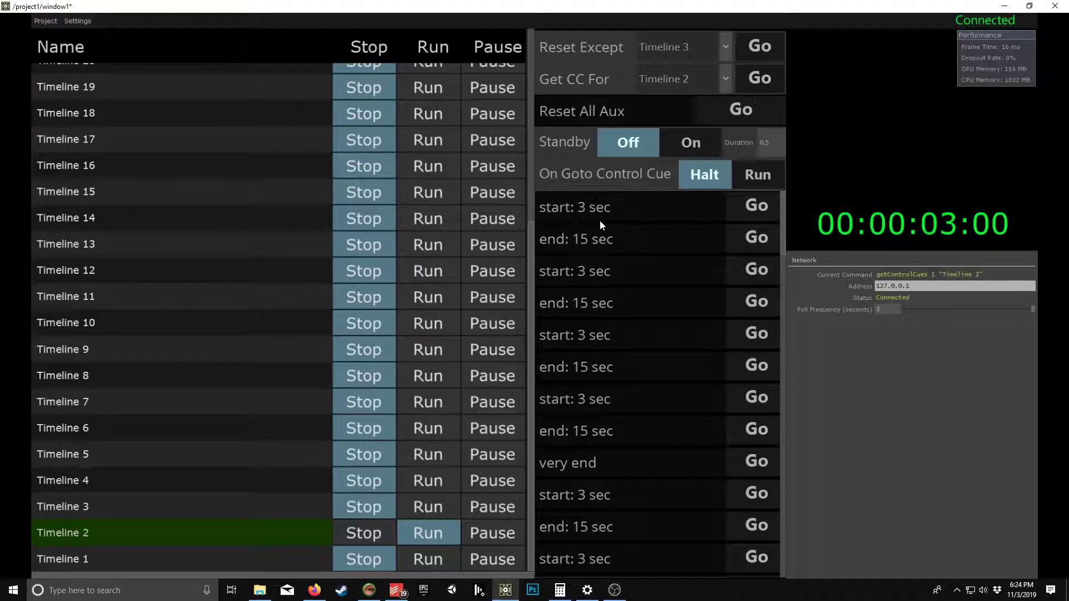
- Stop Timeline 2, check WATCHOUT, then run Timeline 2 again
click(387, 532)
key(alt+Tab)
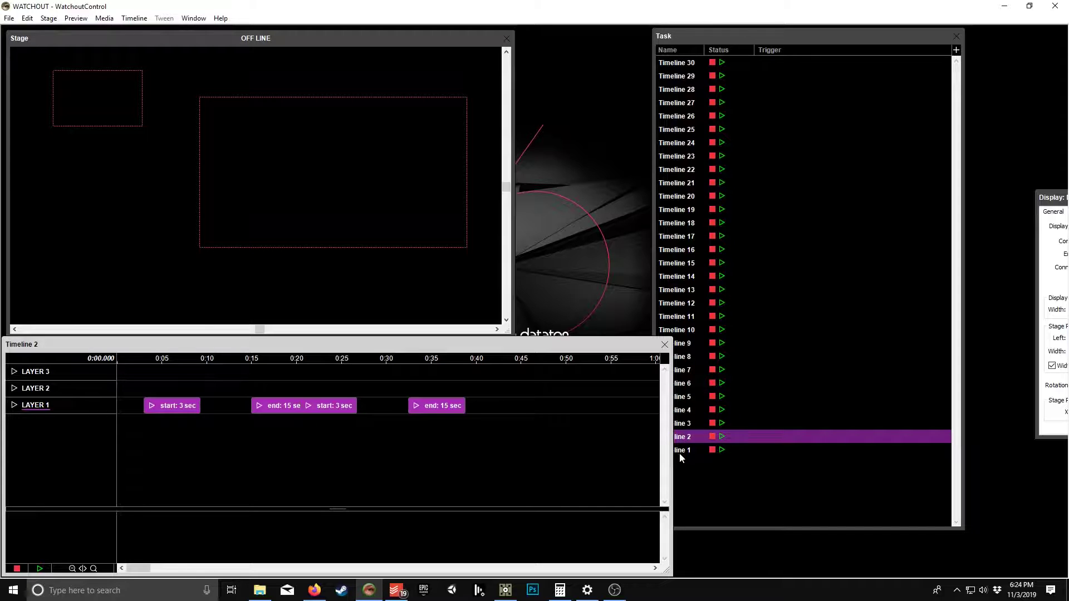
key(alt)
key(alt+Tab)
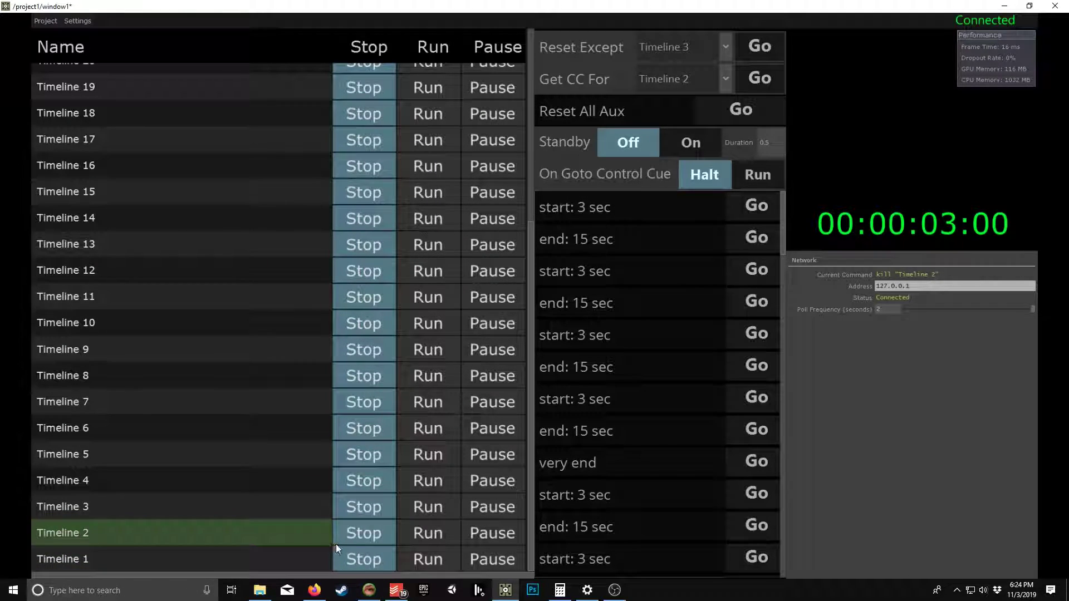
click(445, 536)
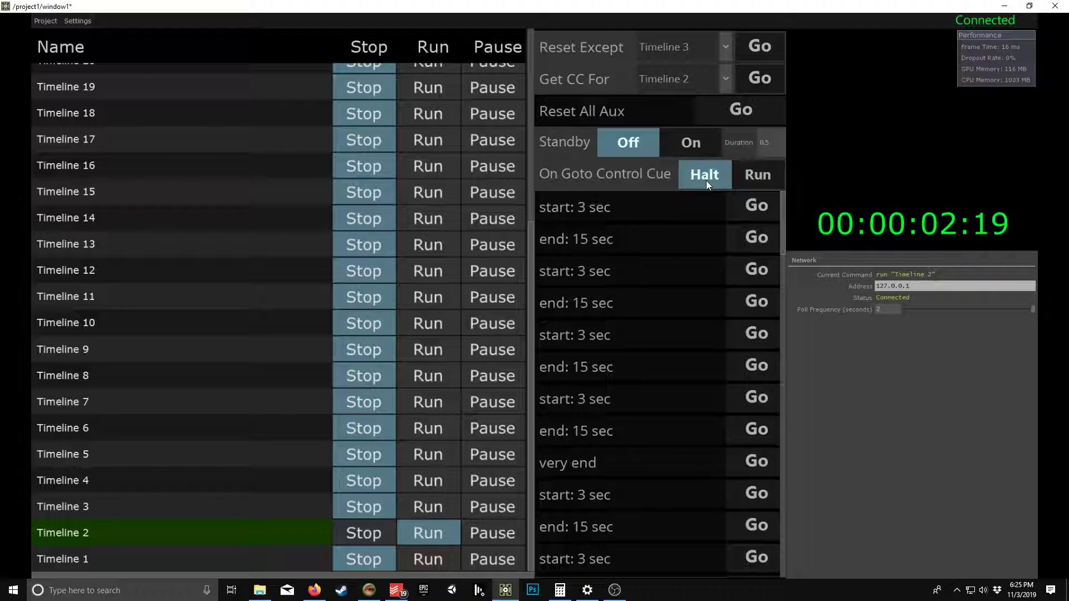
- Jump Timeline 2 between its start: 3 sec, end: 15 sec and later cue Go buttons, ending paused at 00:00:05:44
click(756, 206)
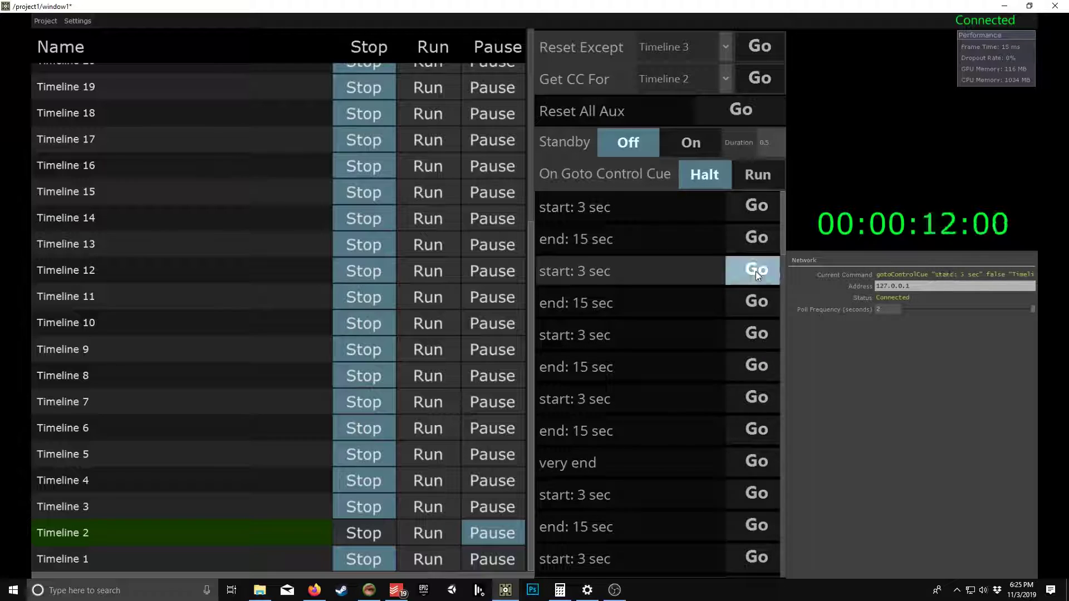
click(751, 240)
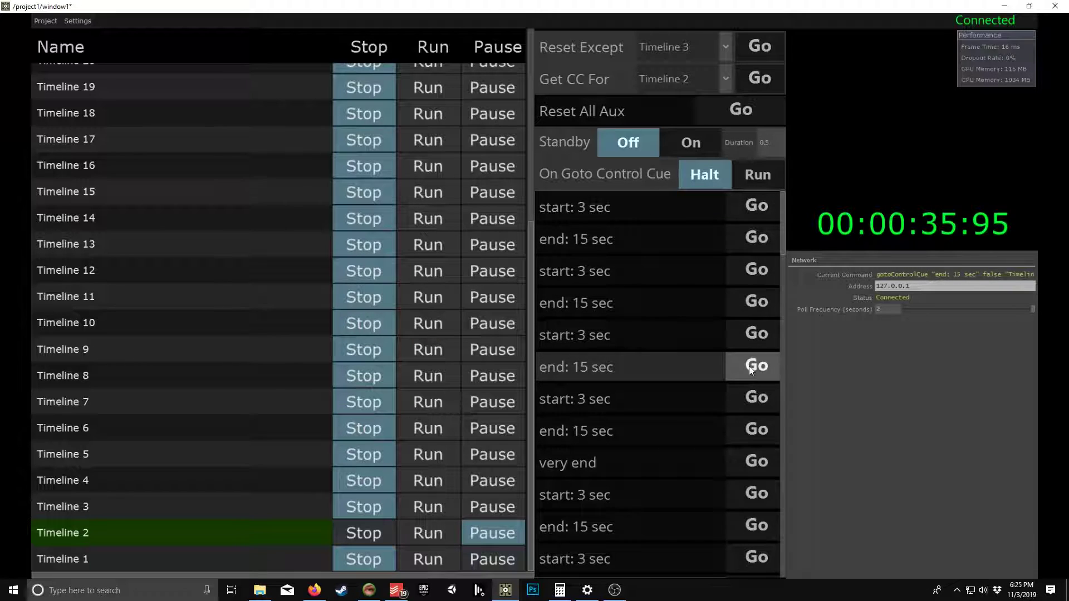
click(755, 212)
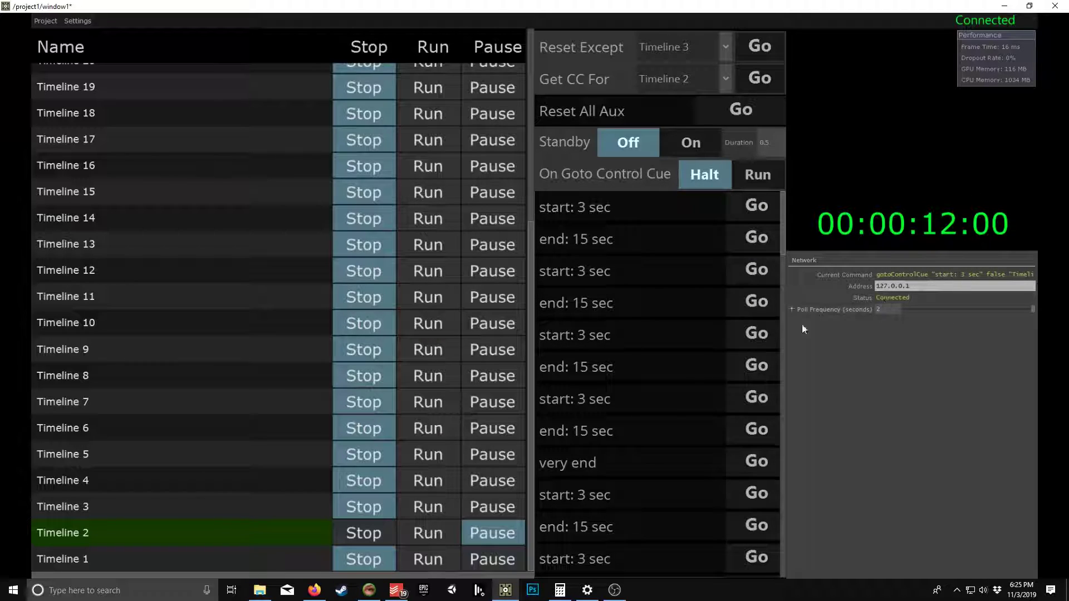
click(754, 240)
click(750, 309)
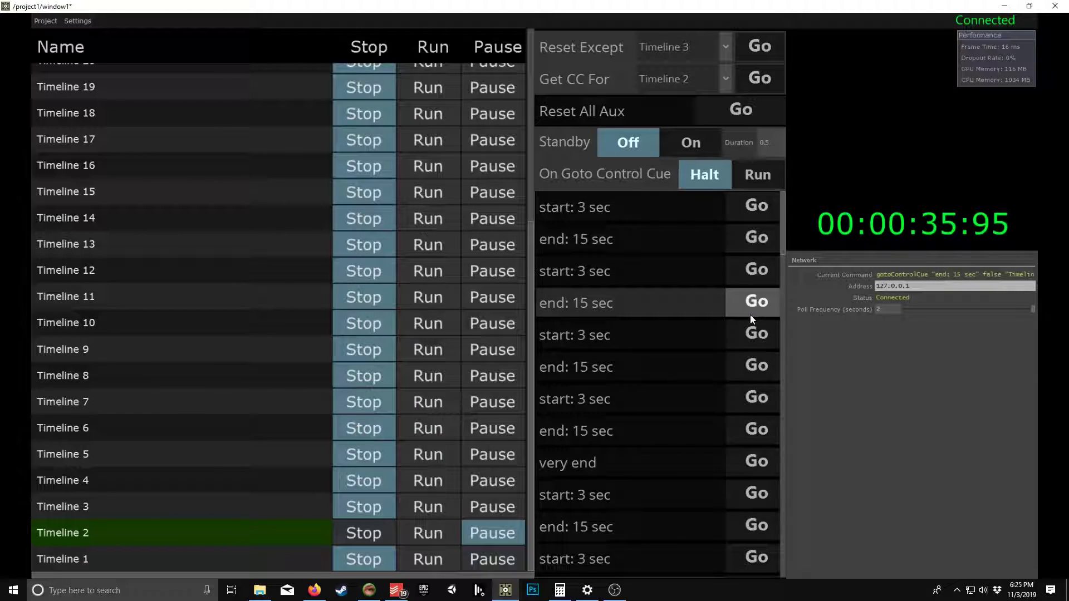
click(752, 334)
click(755, 366)
click(752, 399)
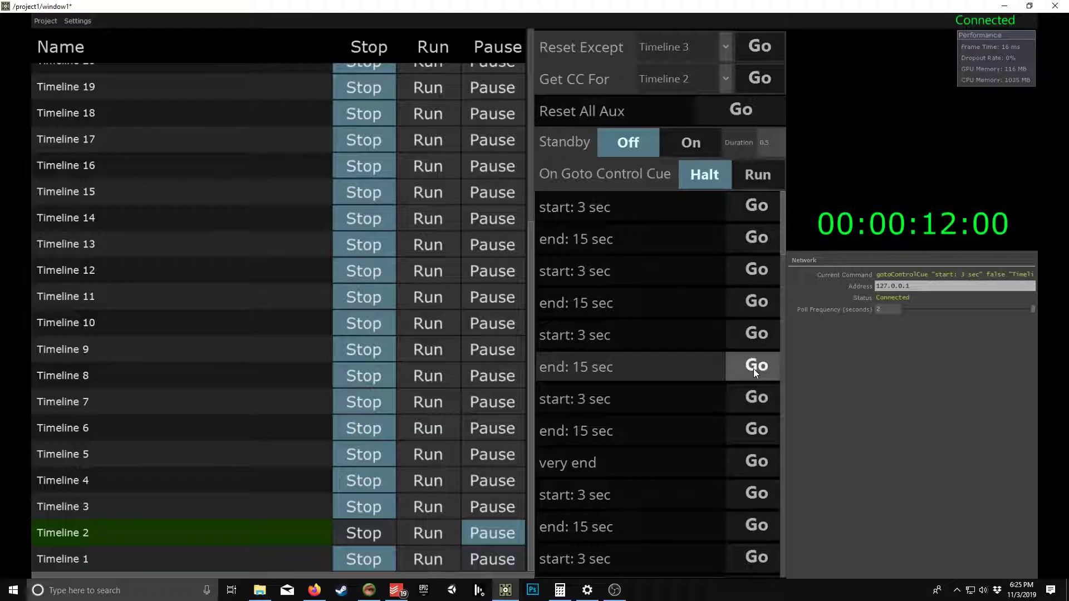
click(753, 369)
scroll(658, 316, down, 4)
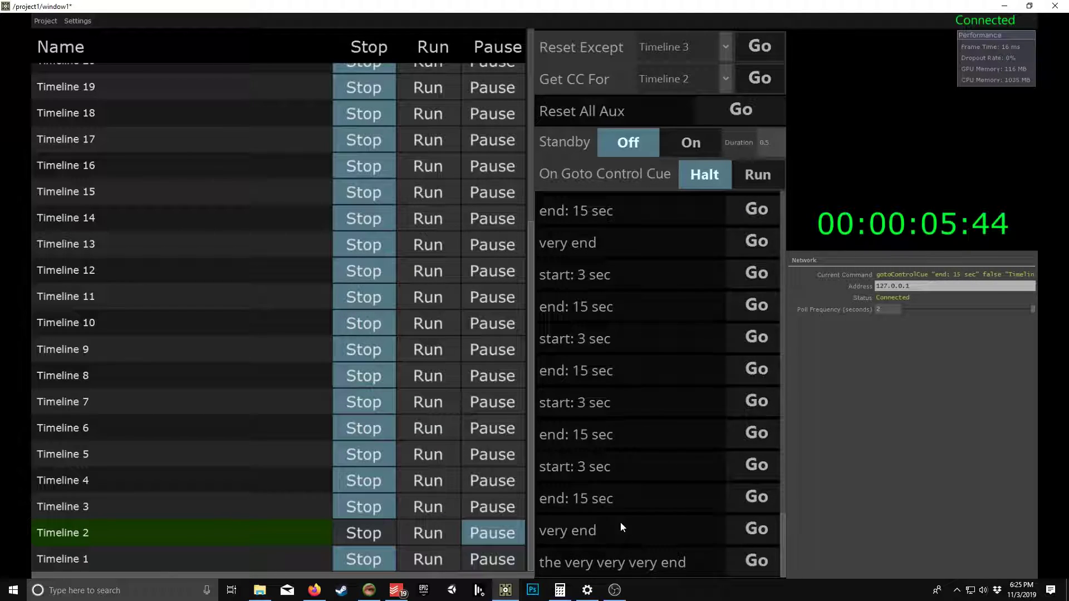
scroll(756, 295, up, 4)
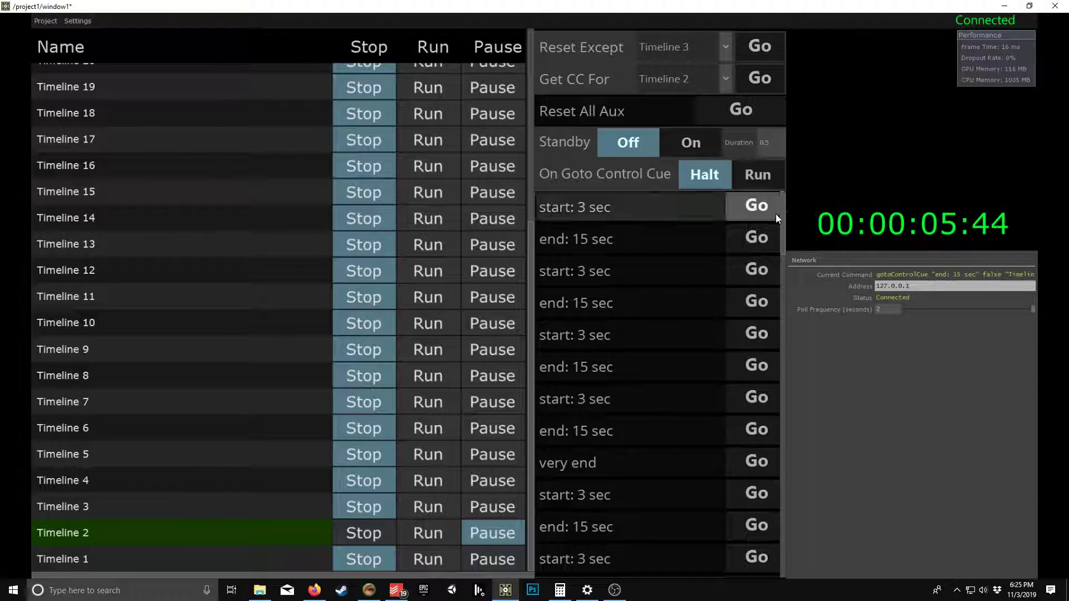
- Jump Timeline 2 to its start: 3 sec cue and another cue, then stop it
click(757, 238)
click(755, 270)
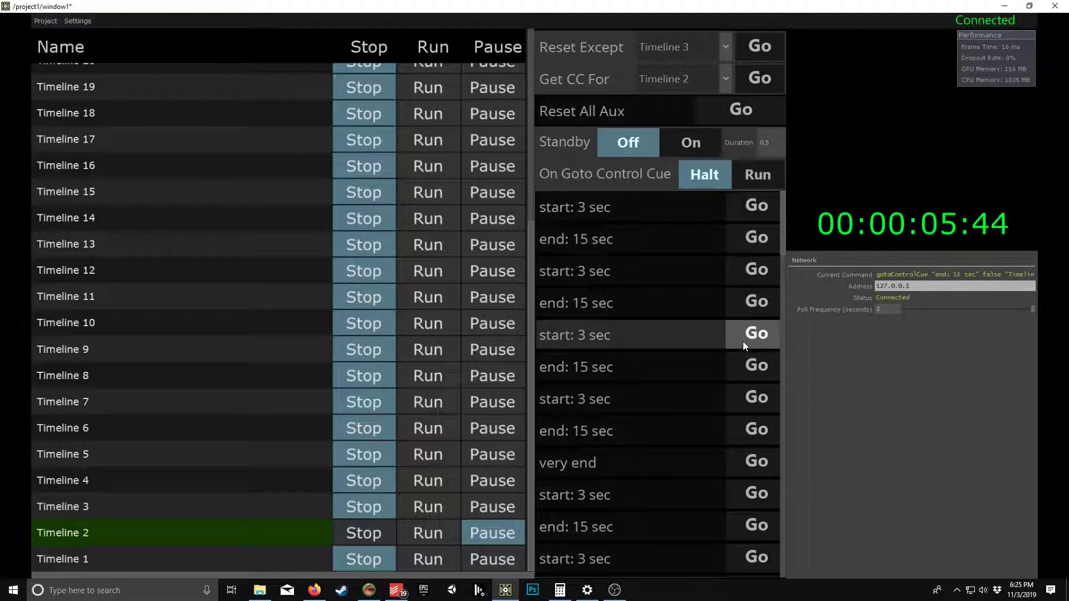
click(363, 539)
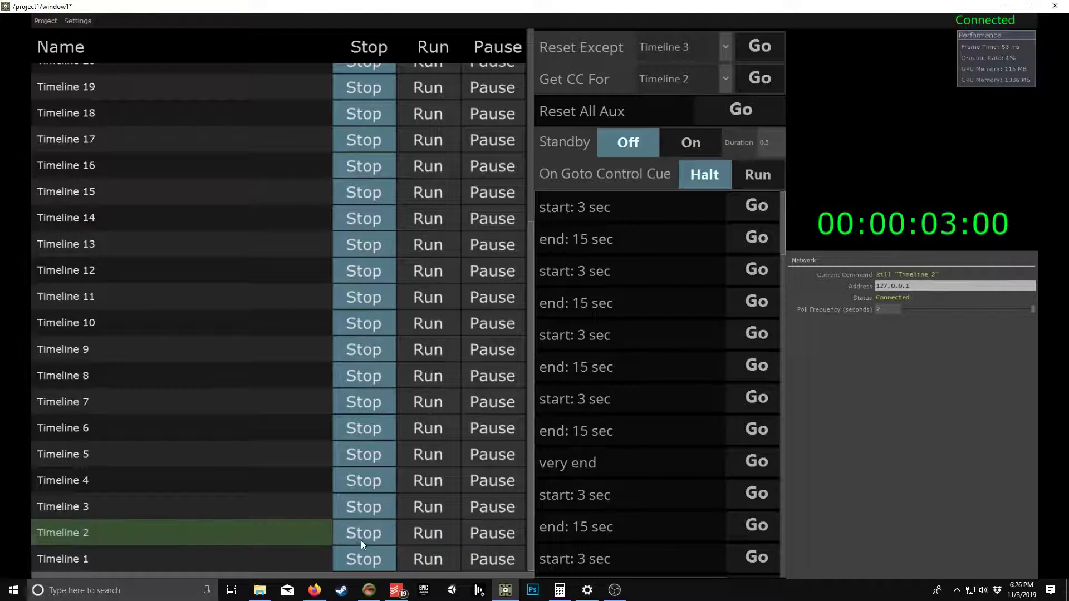
- Run Timelines 6, 9, 12, 15, 17, 16 and 18
click(422, 427)
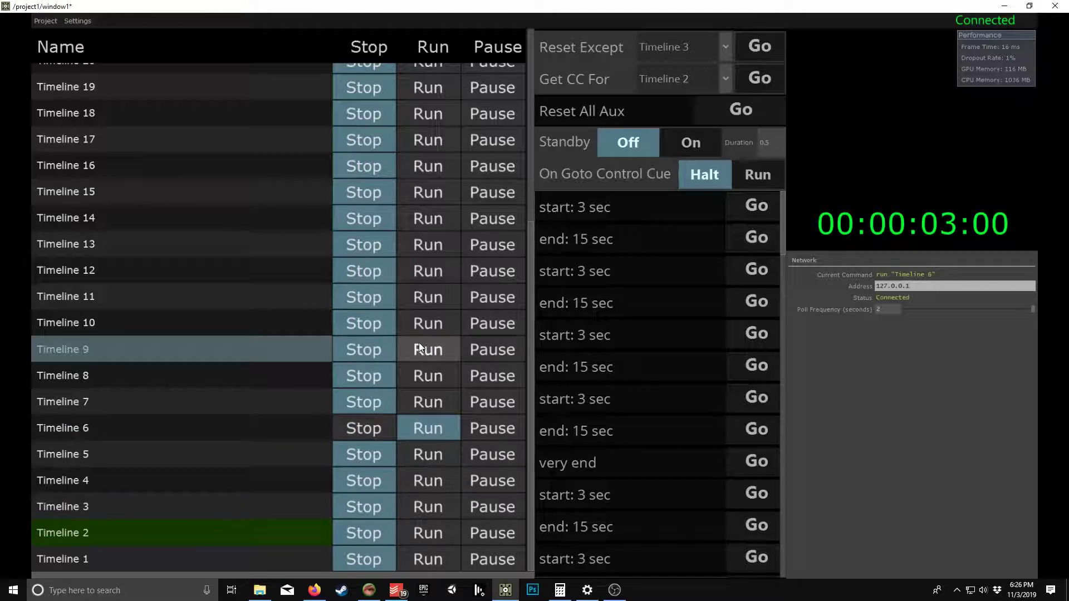
click(419, 347)
click(418, 270)
click(416, 191)
click(423, 140)
click(430, 172)
click(428, 116)
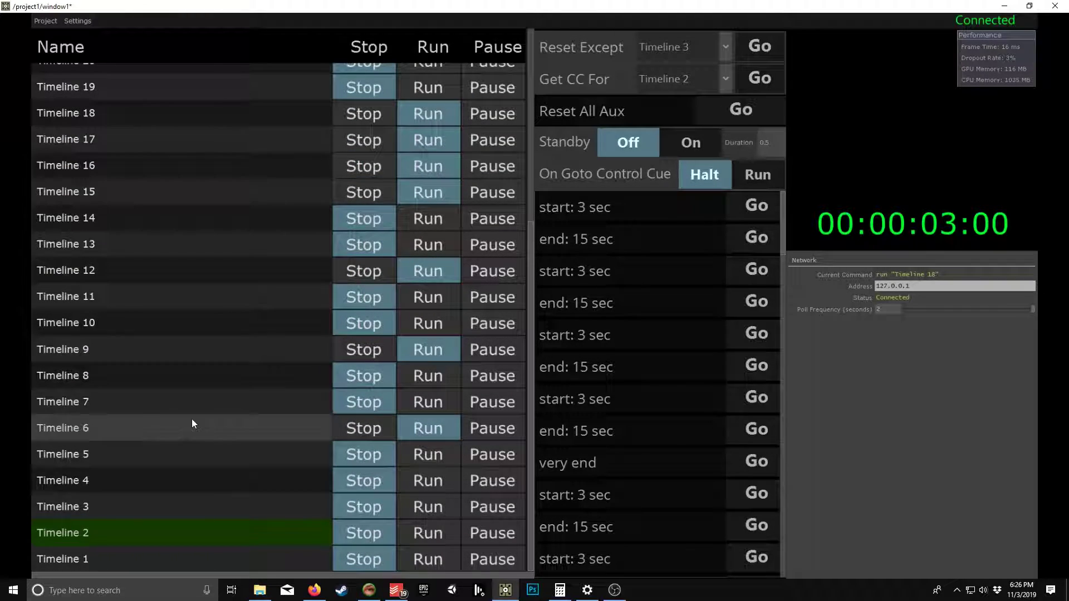
- Reset every timeline except Timeline 6, verify in WATCHOUT, then stop Timeline 6
click(148, 426)
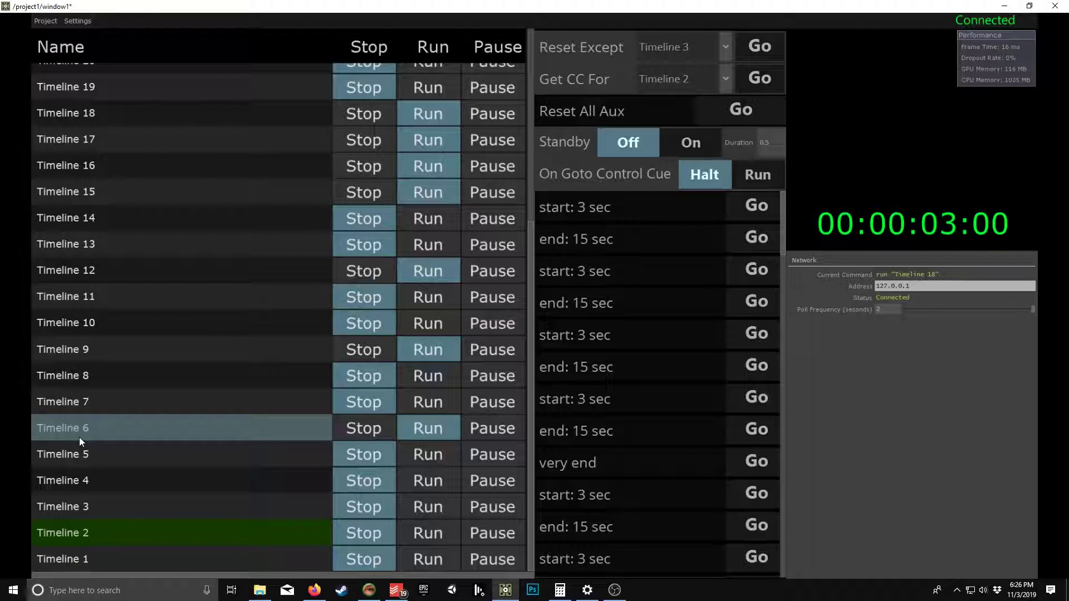
click(723, 45)
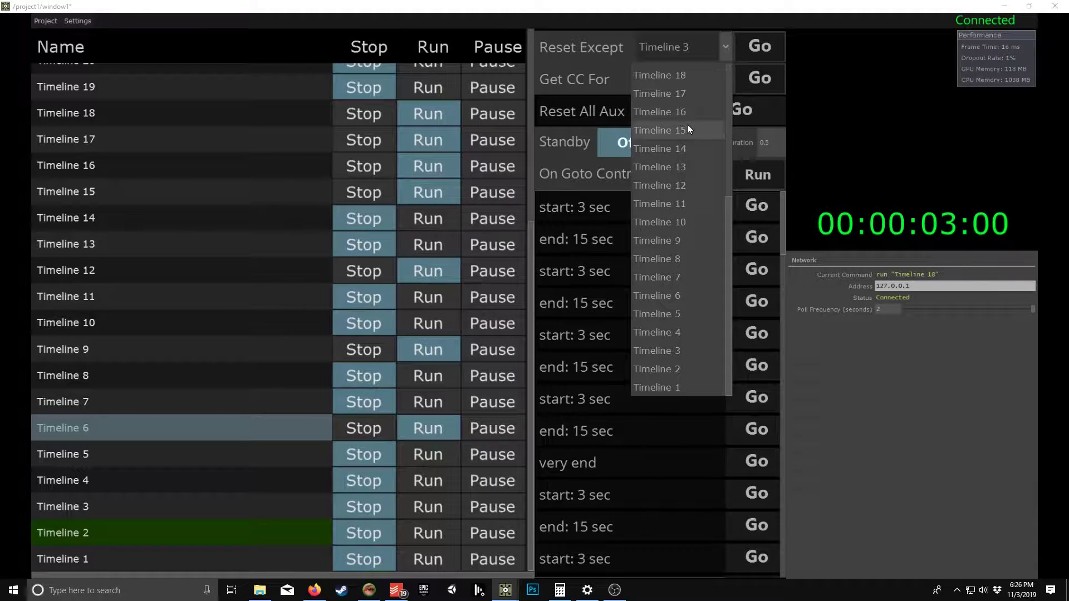
click(683, 297)
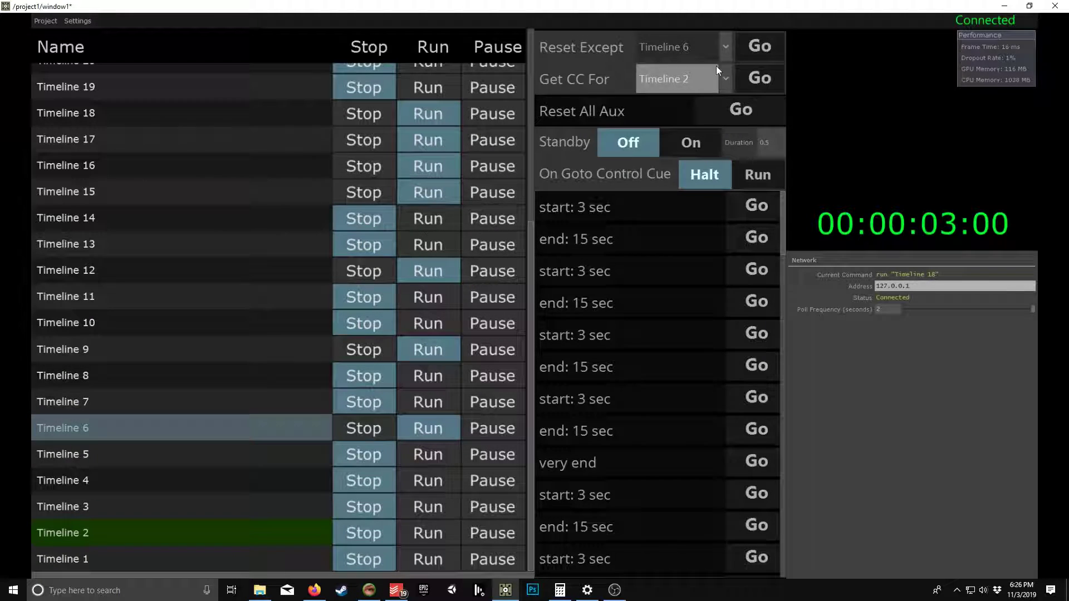
click(766, 45)
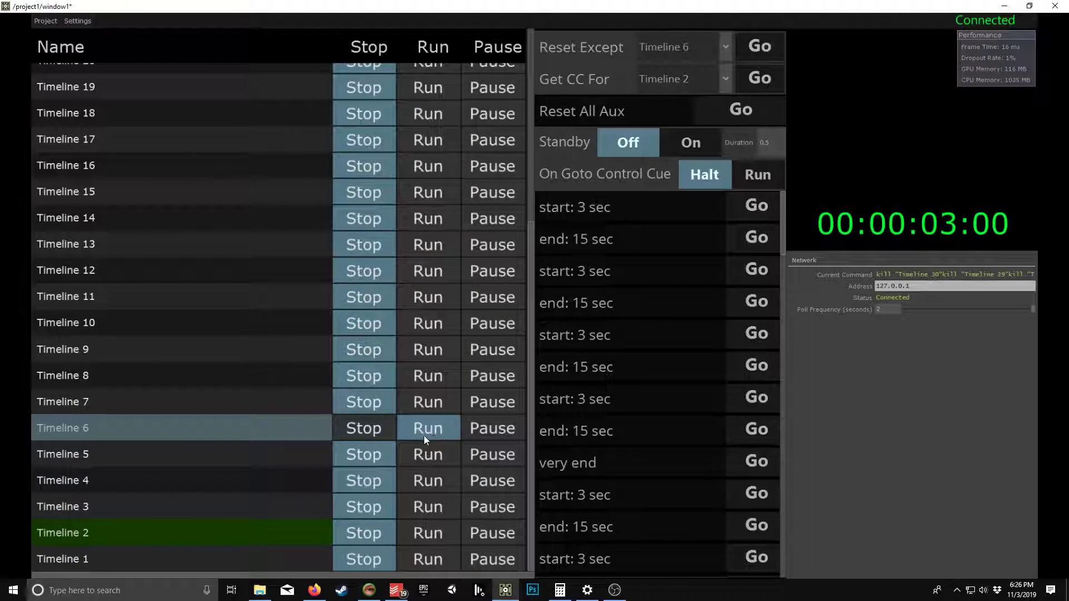
key(alt+Tab)
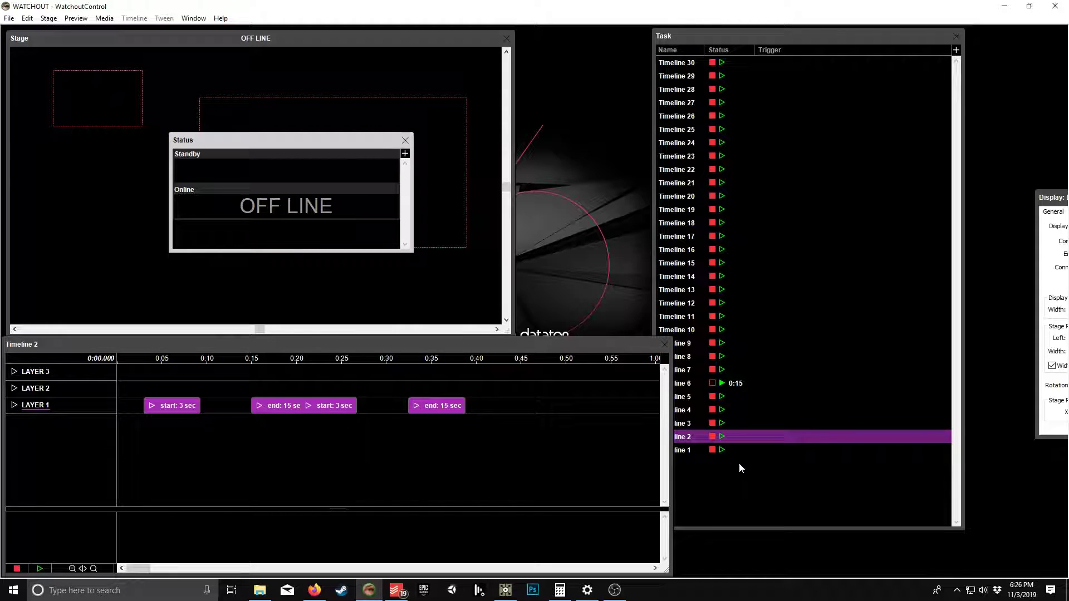
key(alt+Tab)
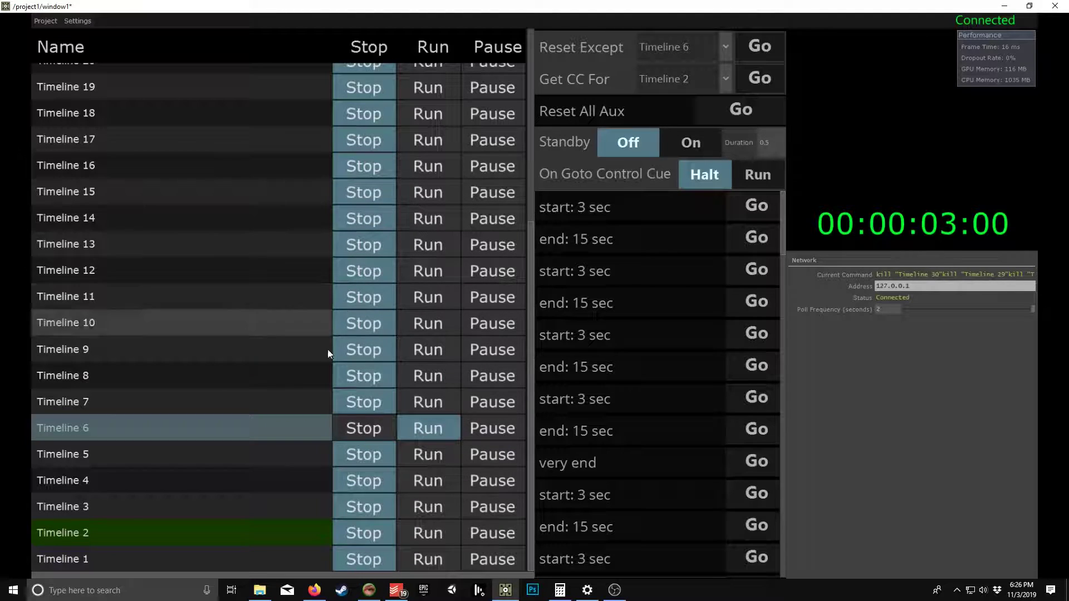
click(377, 426)
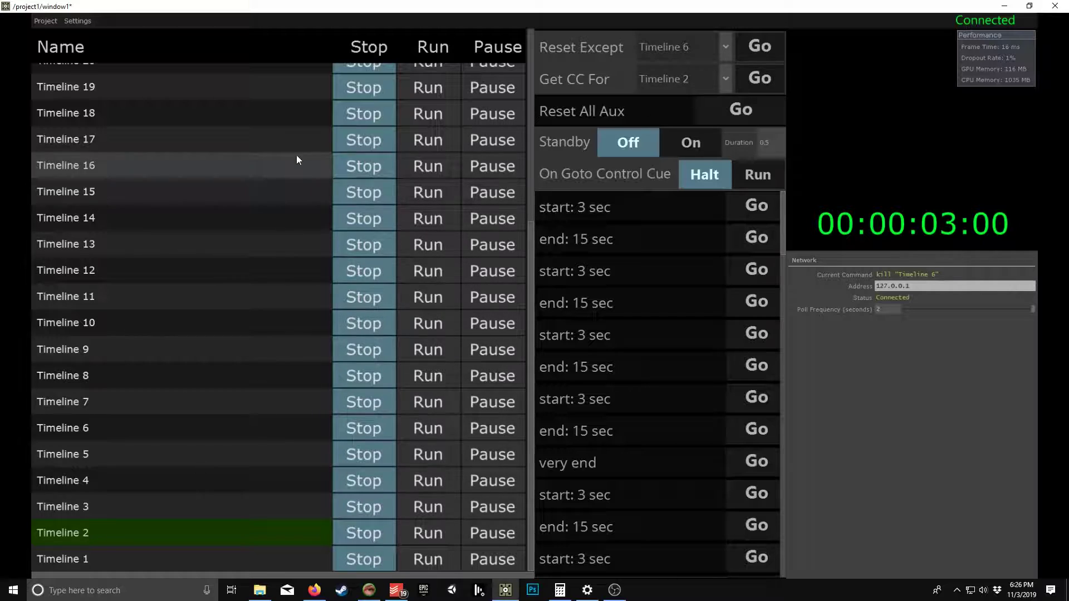
- In the control app's Settings, show the layer conditions panel and turn on a condition
click(72, 22)
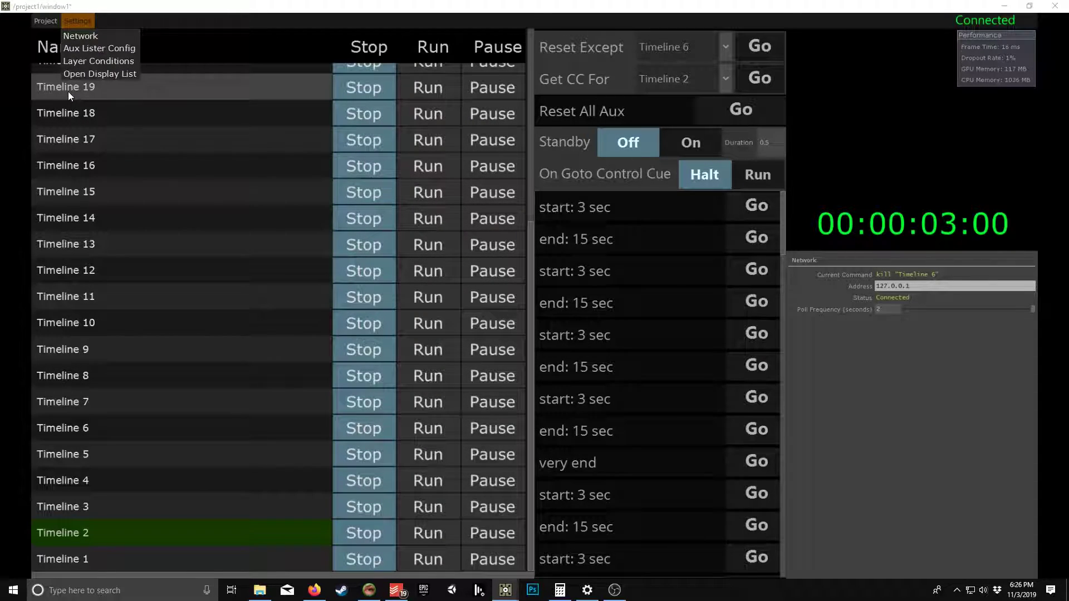
click(87, 61)
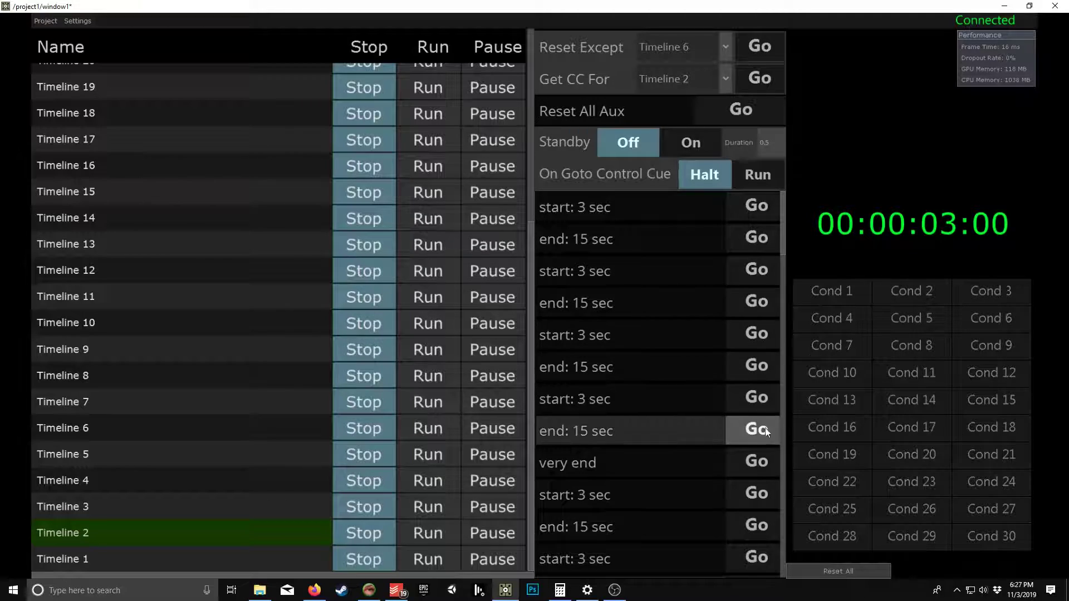
click(834, 288)
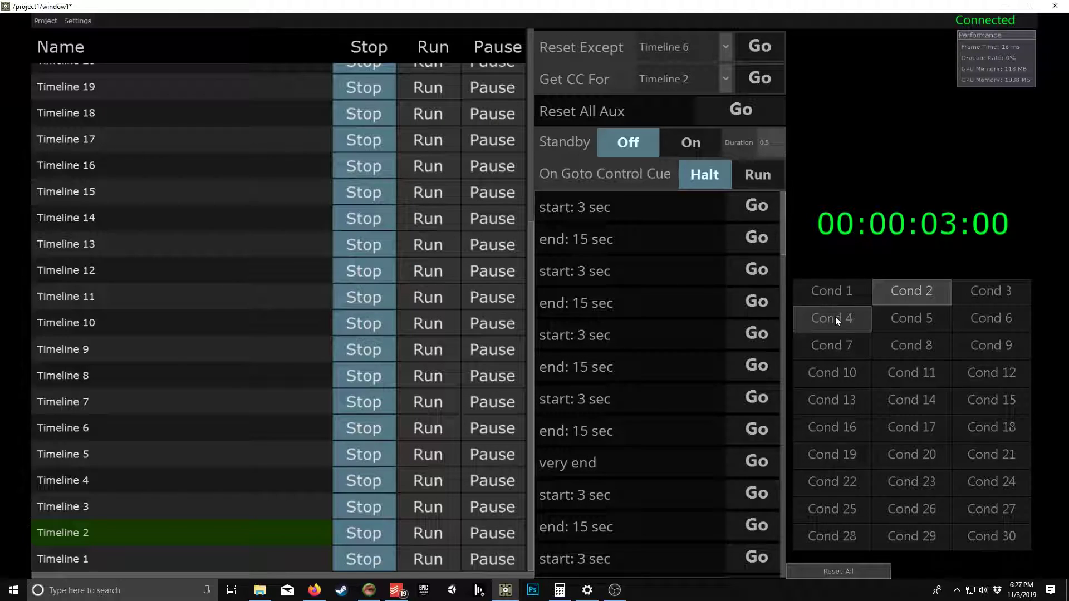
key(alt+Tab)
- Tick layer conditions 1, 2 and 4 in WATCHOUT's Preferences, compare with the control app, and confirm with OK
click(9, 18)
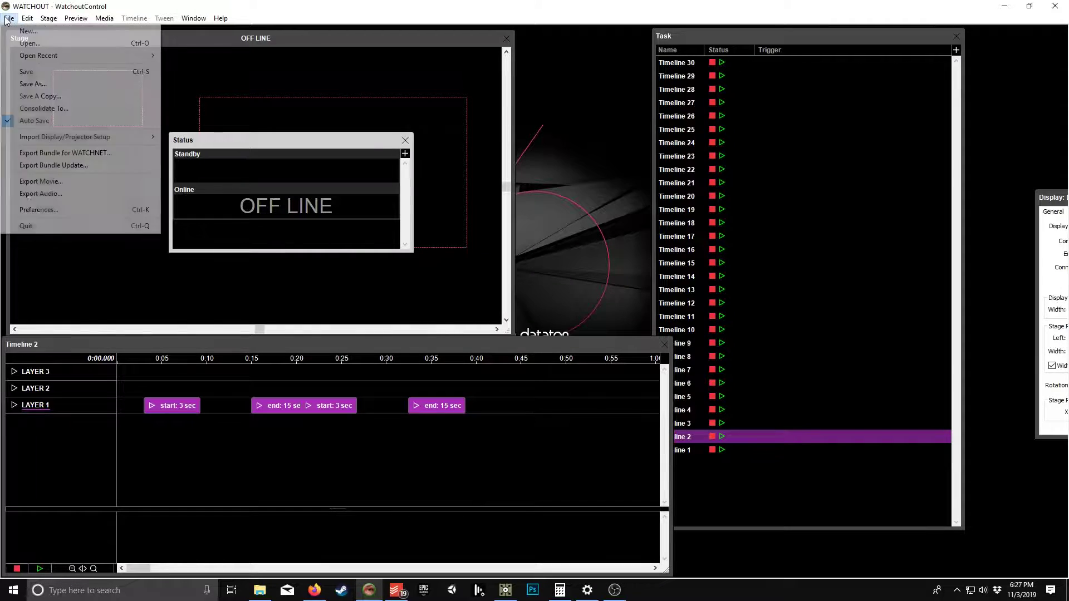
click(25, 210)
key(alt+Tab)
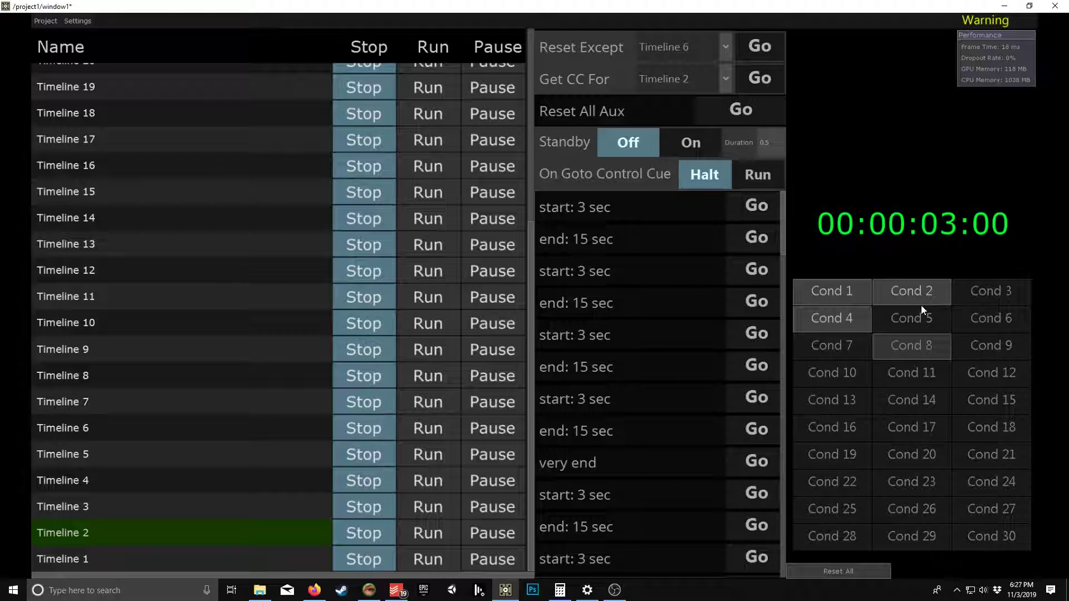
key(alt+Tab)
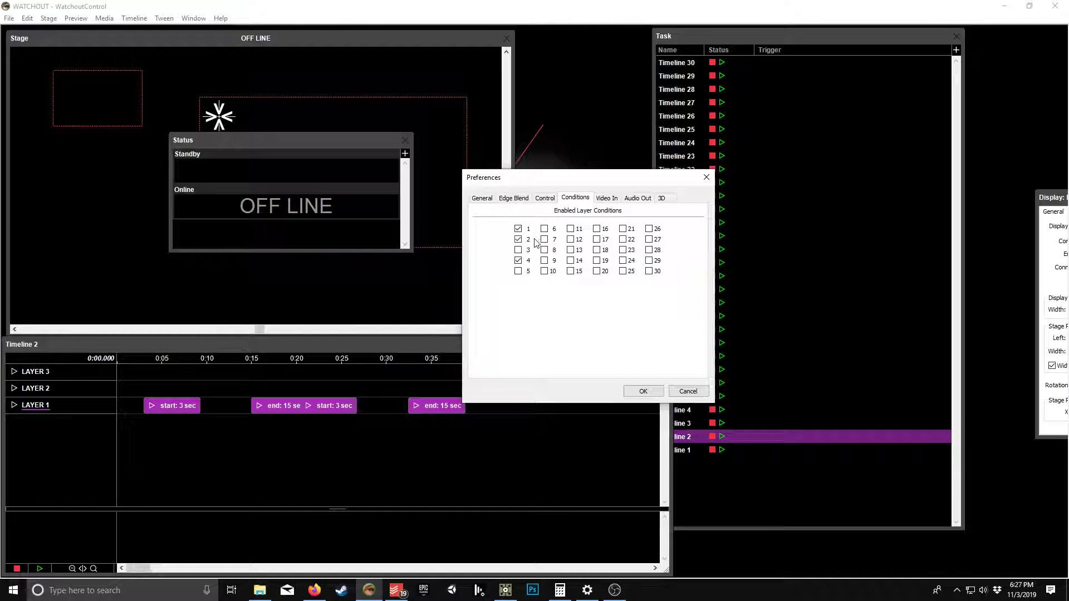
key(alt+Tab)
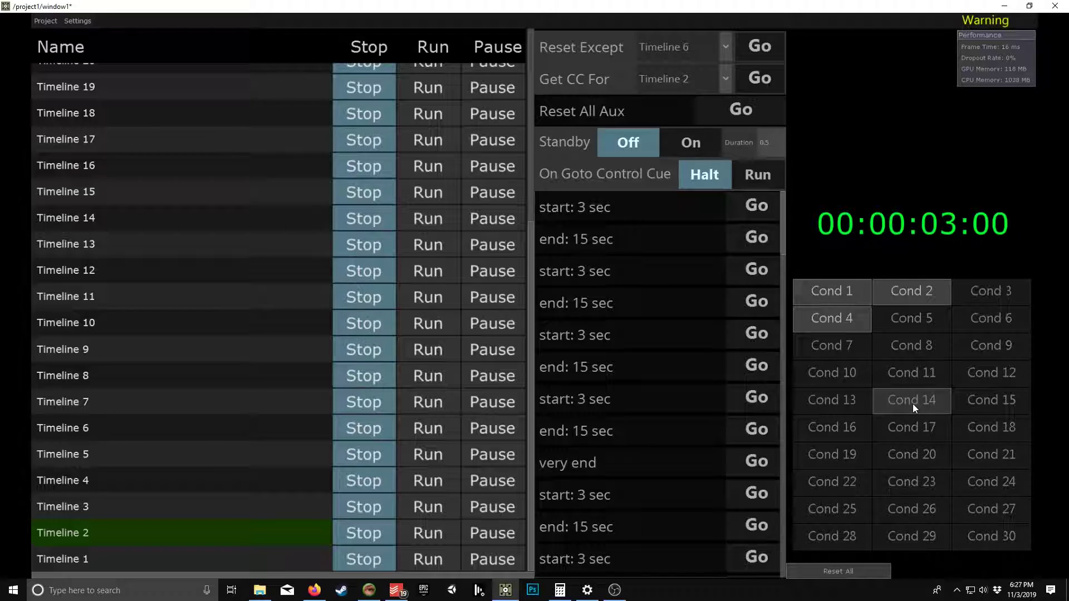
key(alt+Tab)
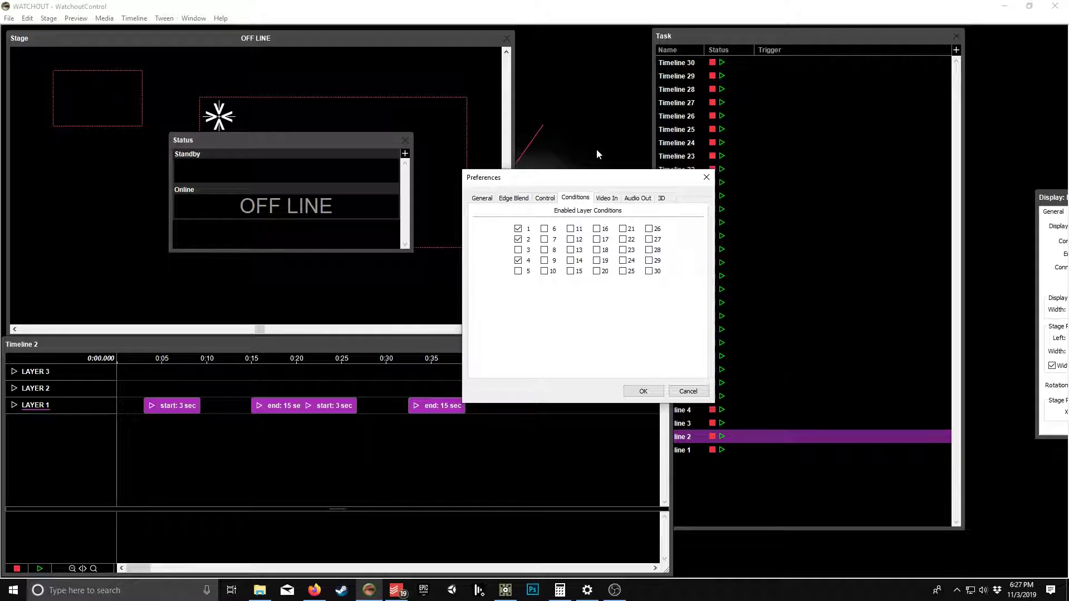
click(644, 392)
key(alt+Tab)
click(76, 20)
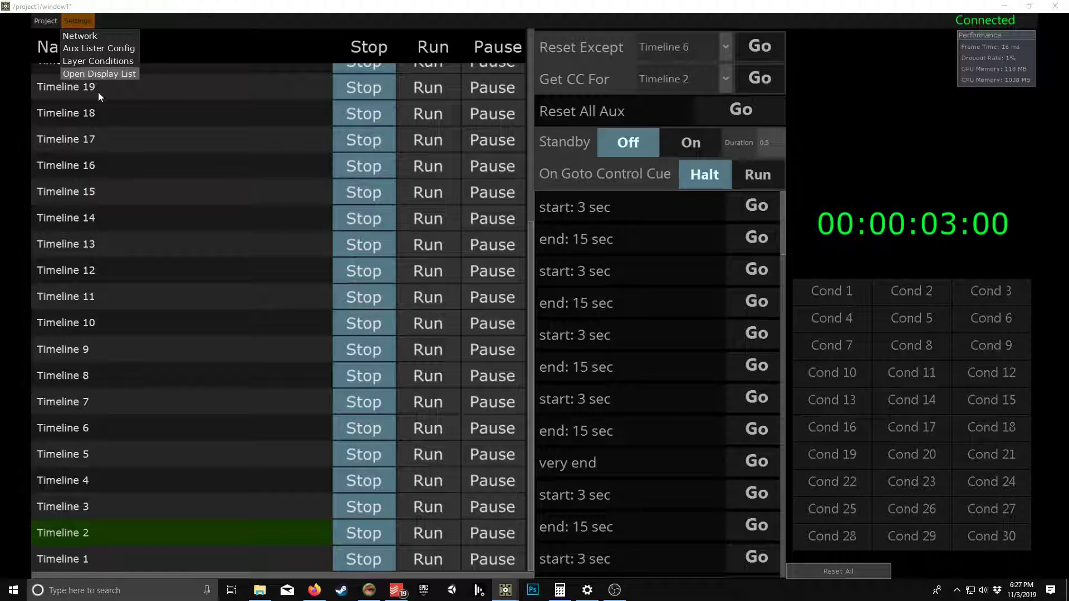
- Open the display list showing Display 1 and Display 2 with sizes and positions, move it aside, then return to WATCHOUT
click(98, 74)
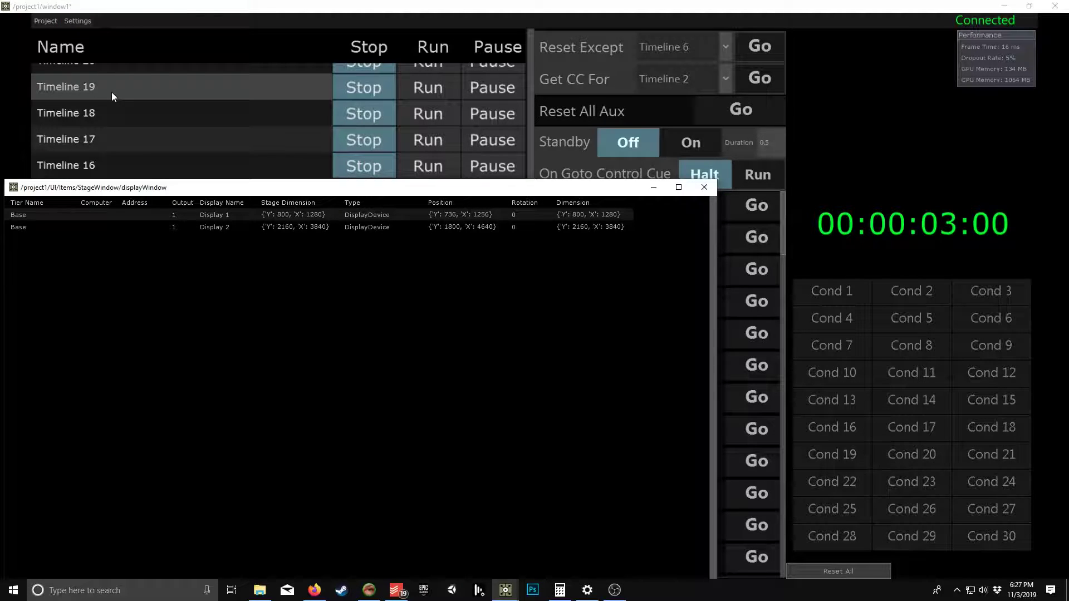
drag(166, 193, 310, 118)
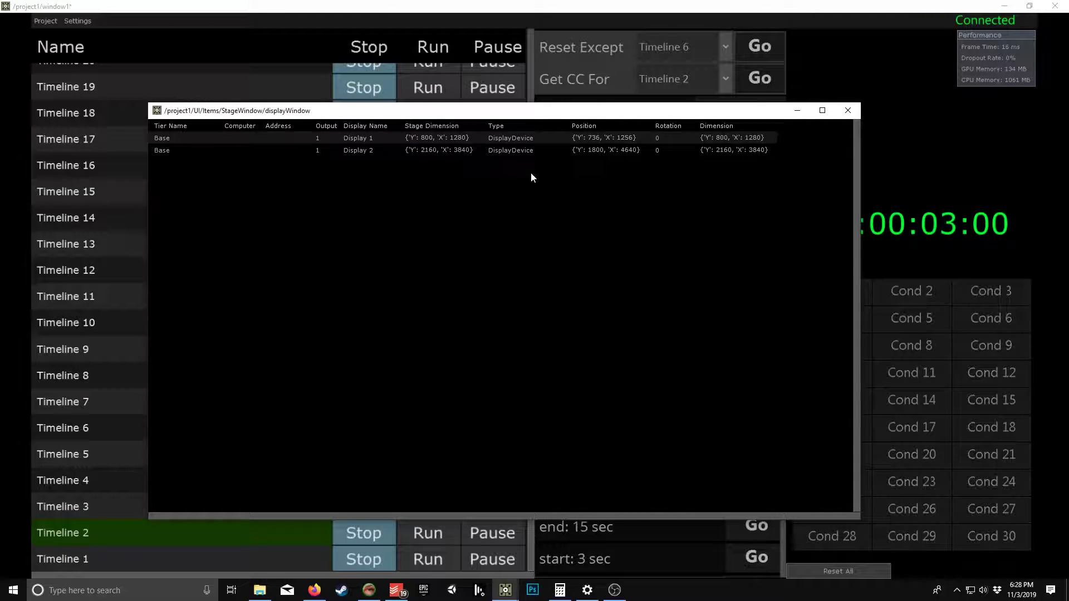
key(alt+Tab)
click(607, 241)
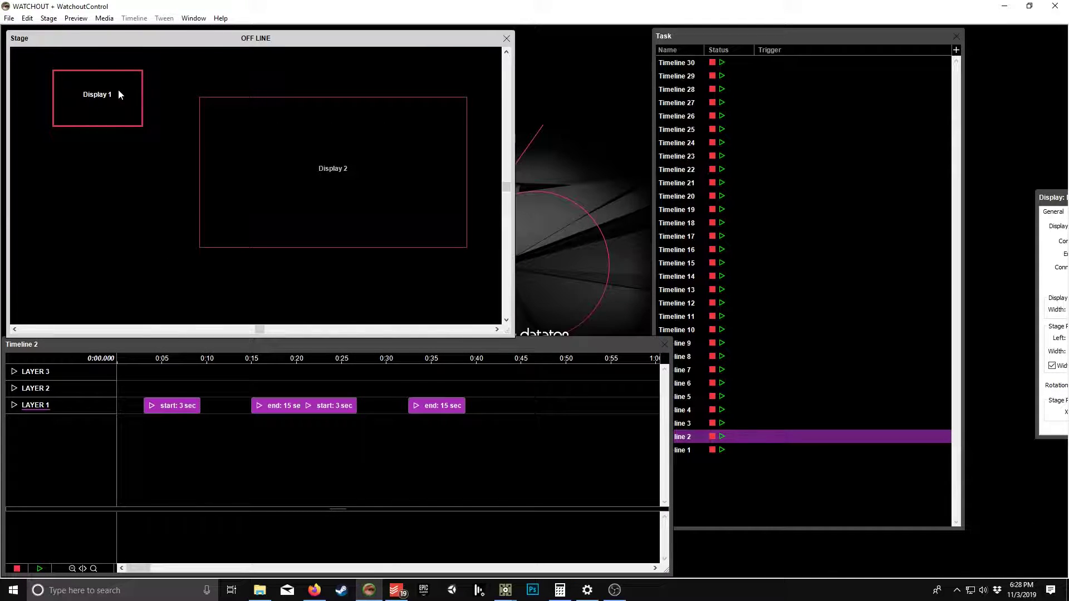
- Set Display 1's computer address to 10.0.1.3 in WATCHOUT
click(119, 90)
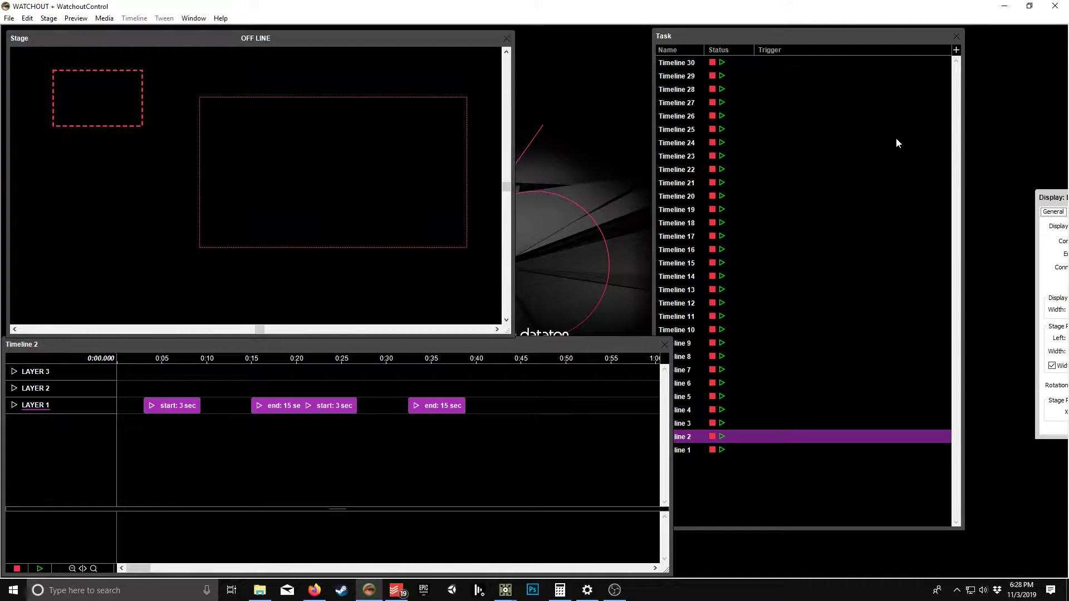
drag(1064, 199, 469, 152)
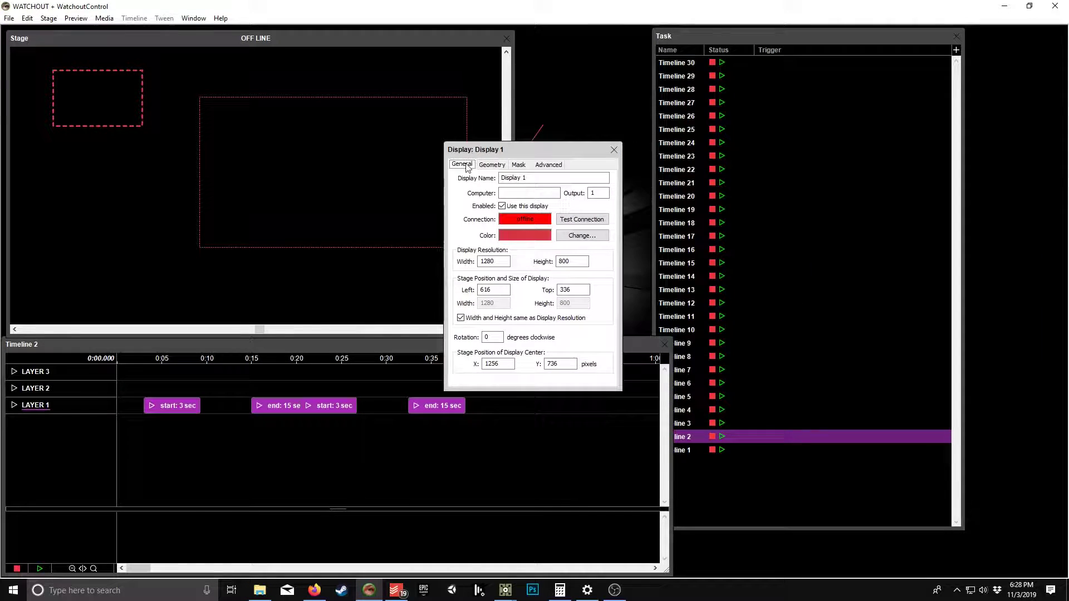
click(515, 192)
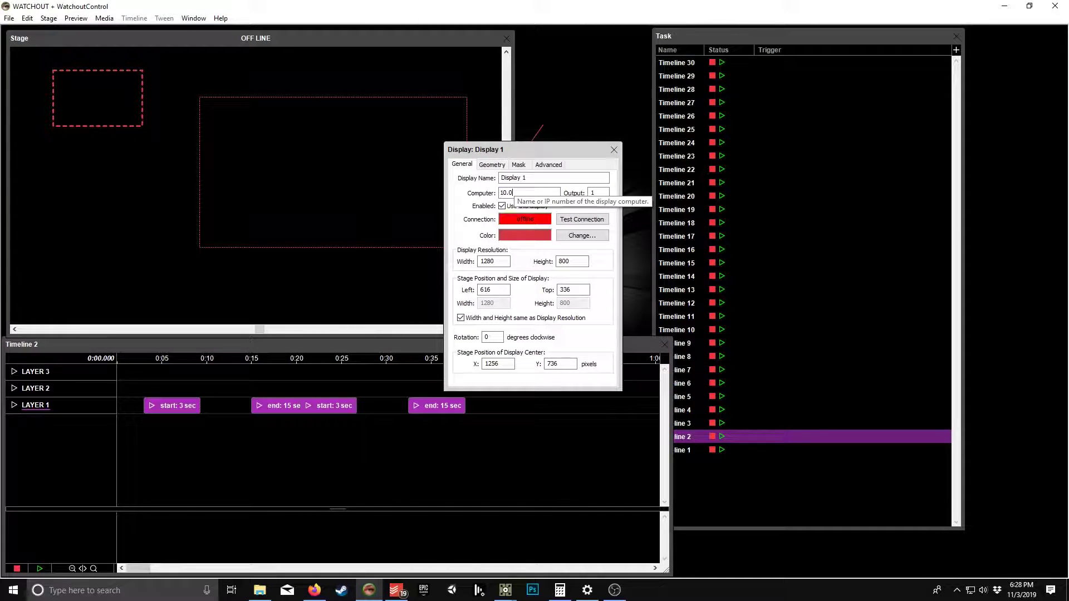
text(10.0.1.3)
key(Return)
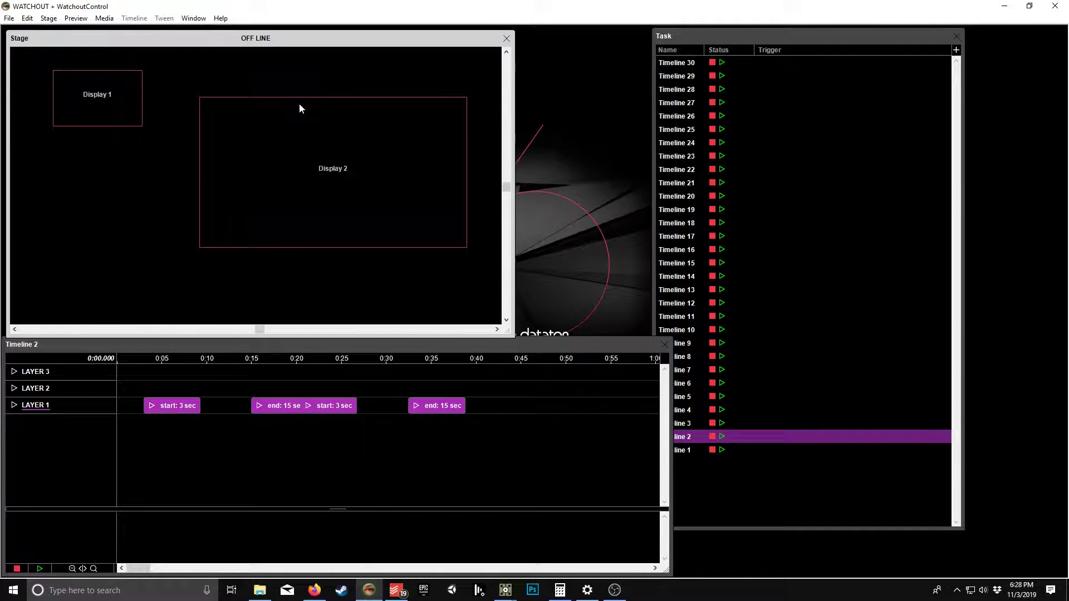
- Set Display 2's computer address to 10.0.1.4 and return to the control app
double_click(286, 127)
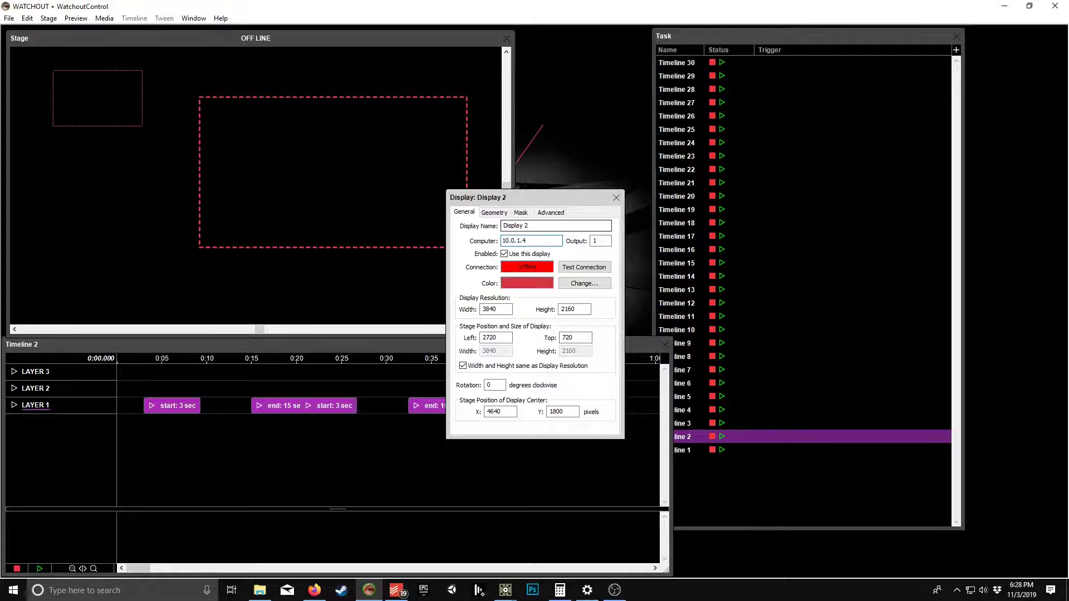
key(Return)
key(alt+Tab)
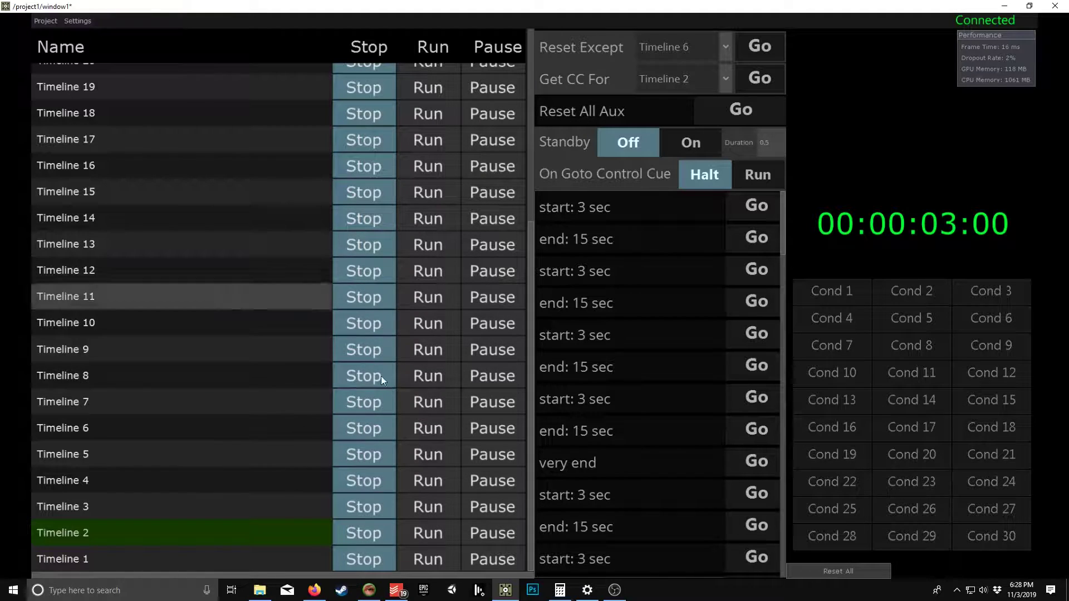
click(75, 21)
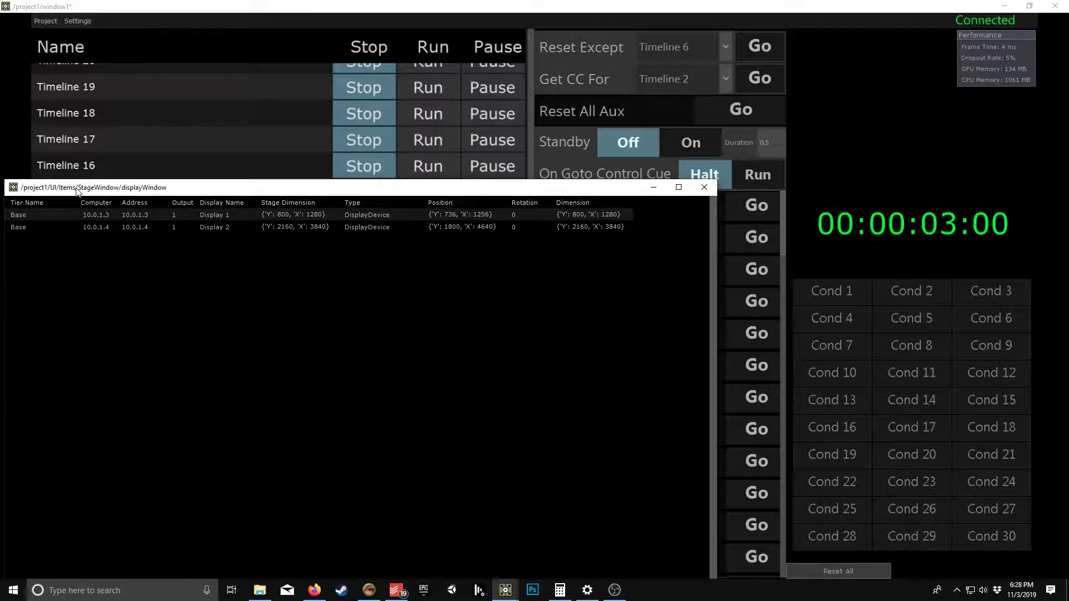
drag(77, 191, 311, 107)
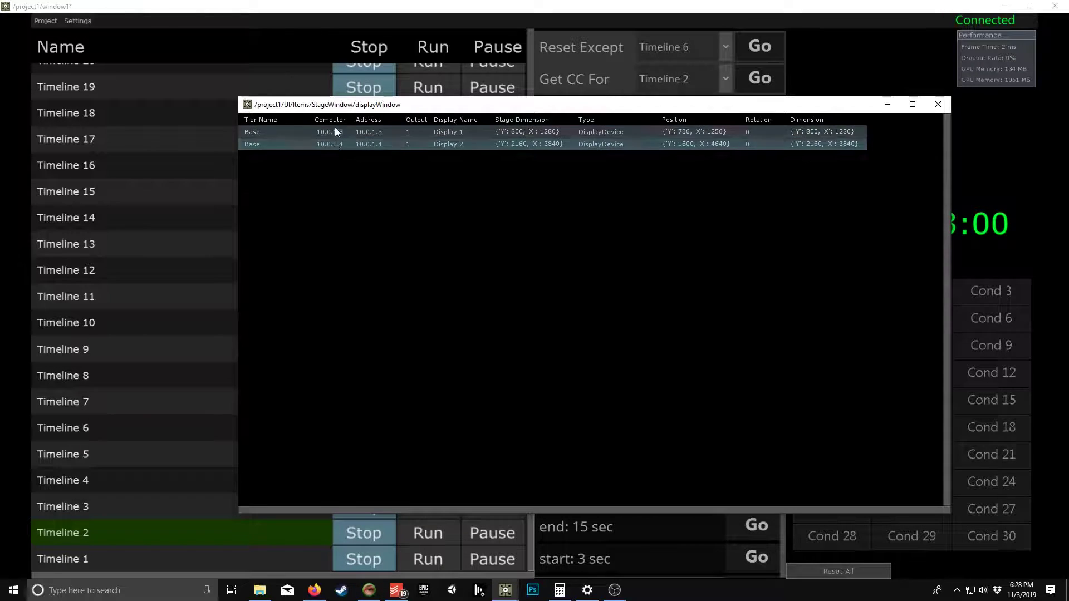
click(332, 142)
click(939, 104)
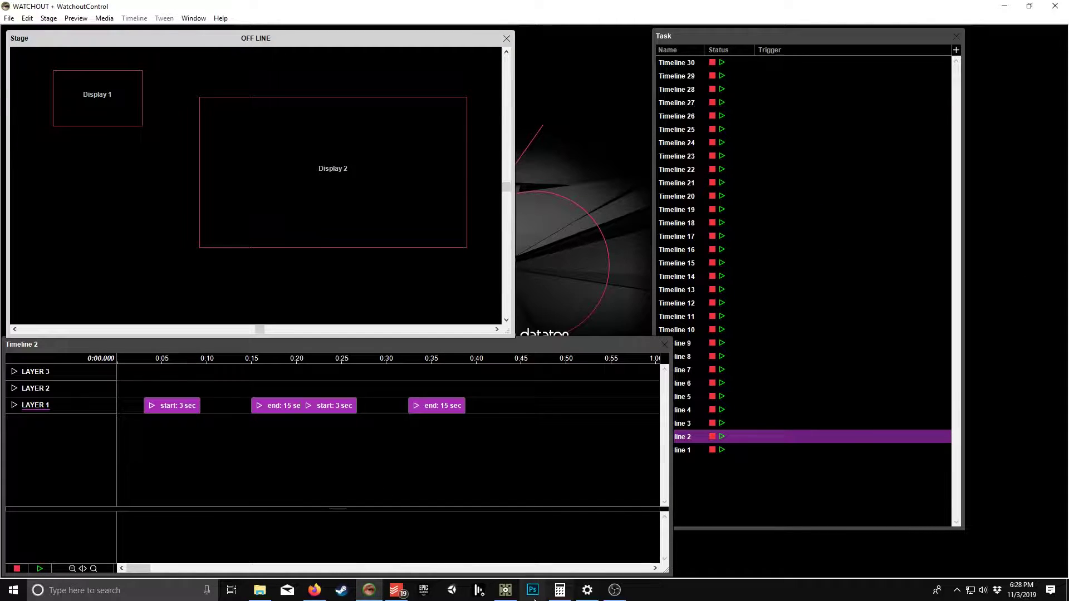
click(506, 590)
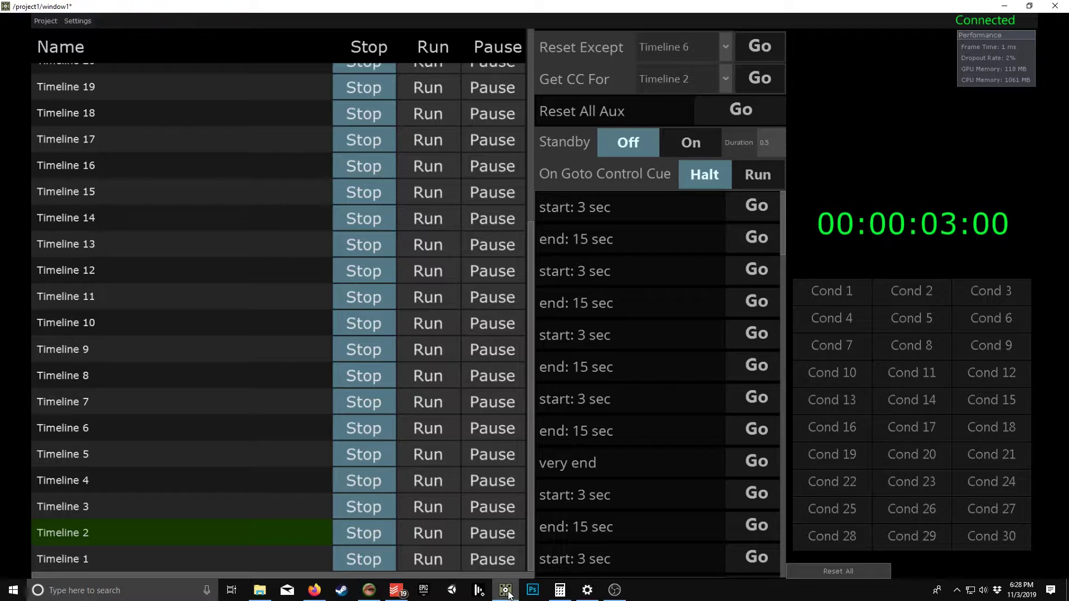
- In Aux Lister Config, set timeline button width to 119 and row height to 32.7
click(78, 20)
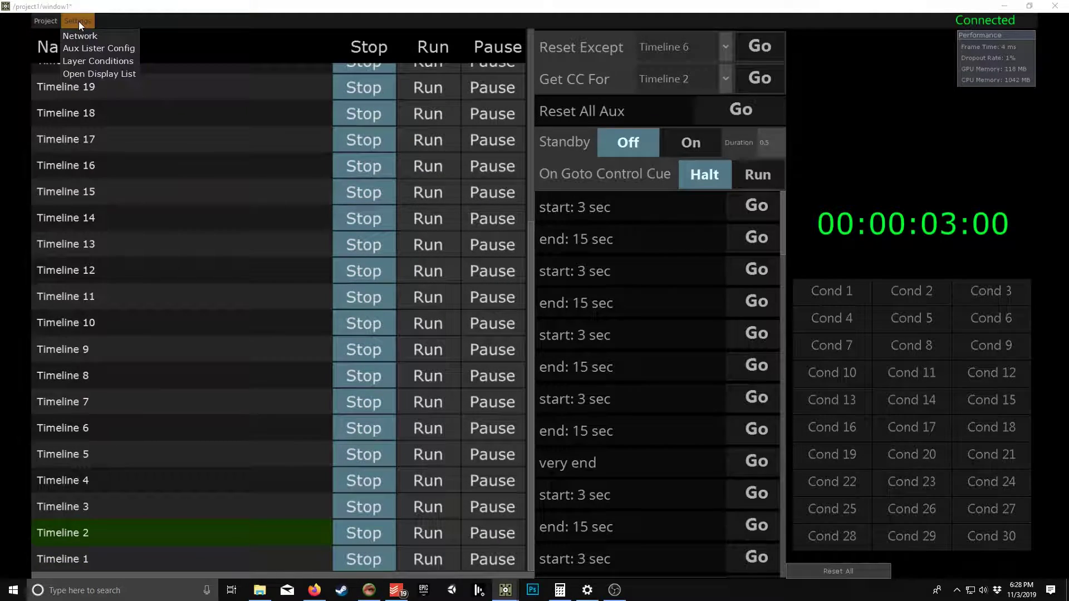
click(92, 49)
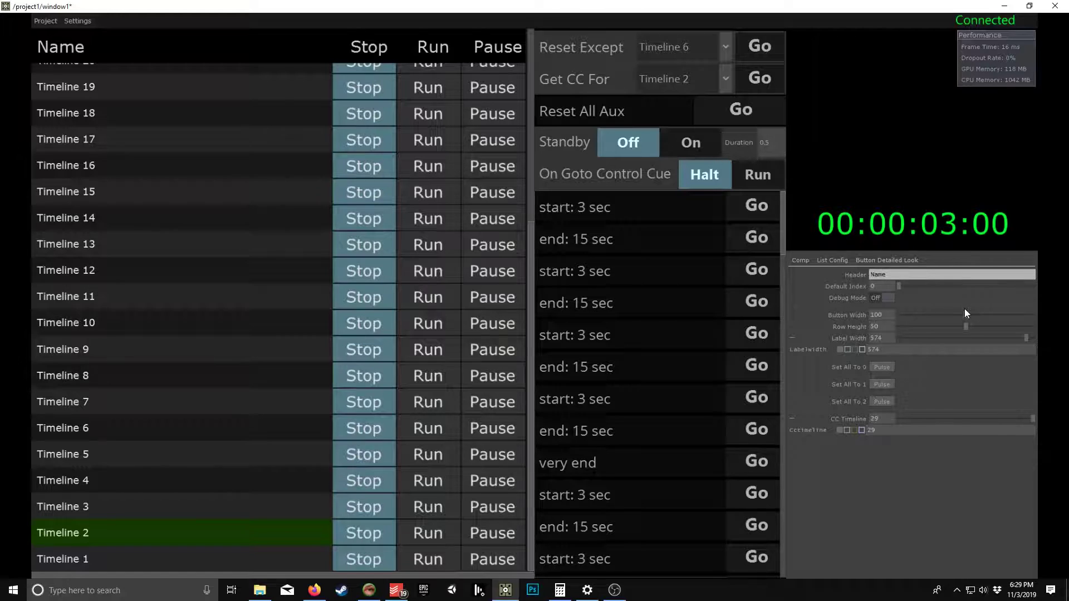
drag(966, 313, 927, 326)
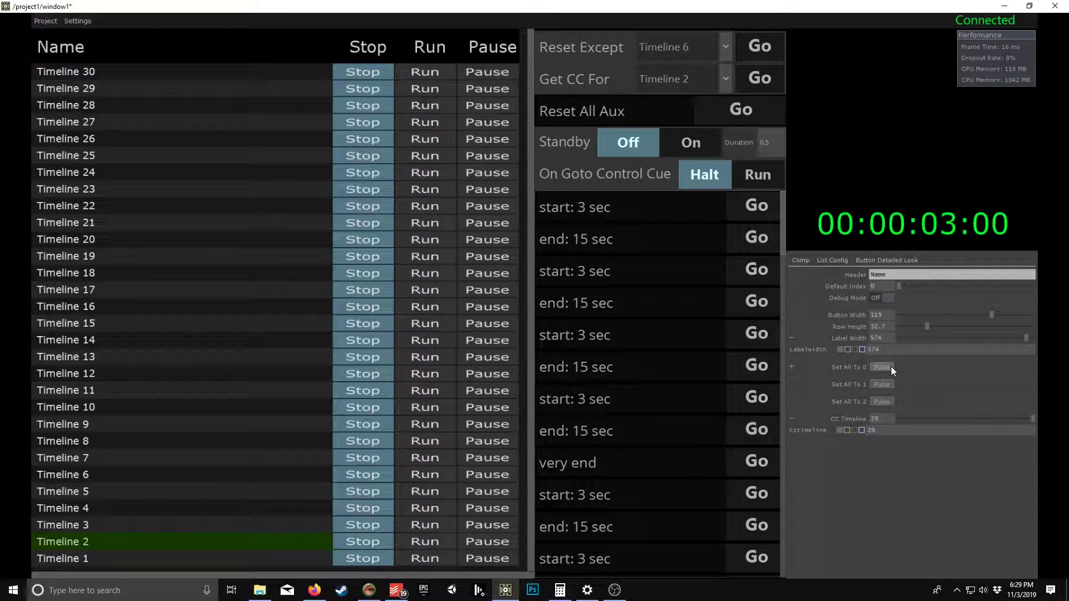
- Cycle all timelines through Run, Pause and Stop, ending on Stop, then set header font to 17.2
click(883, 384)
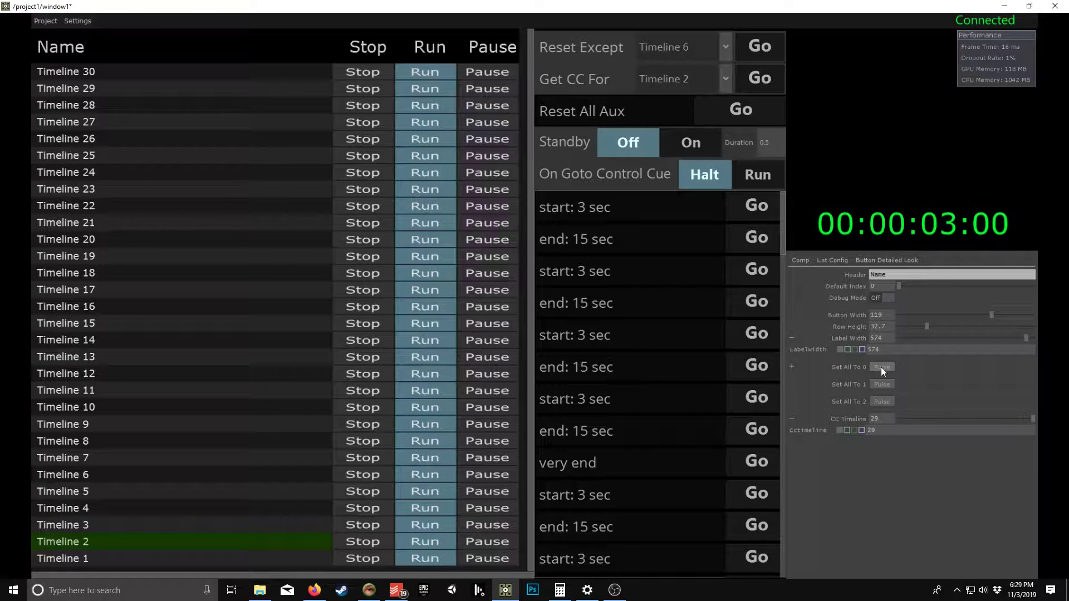
click(881, 367)
click(882, 384)
click(882, 401)
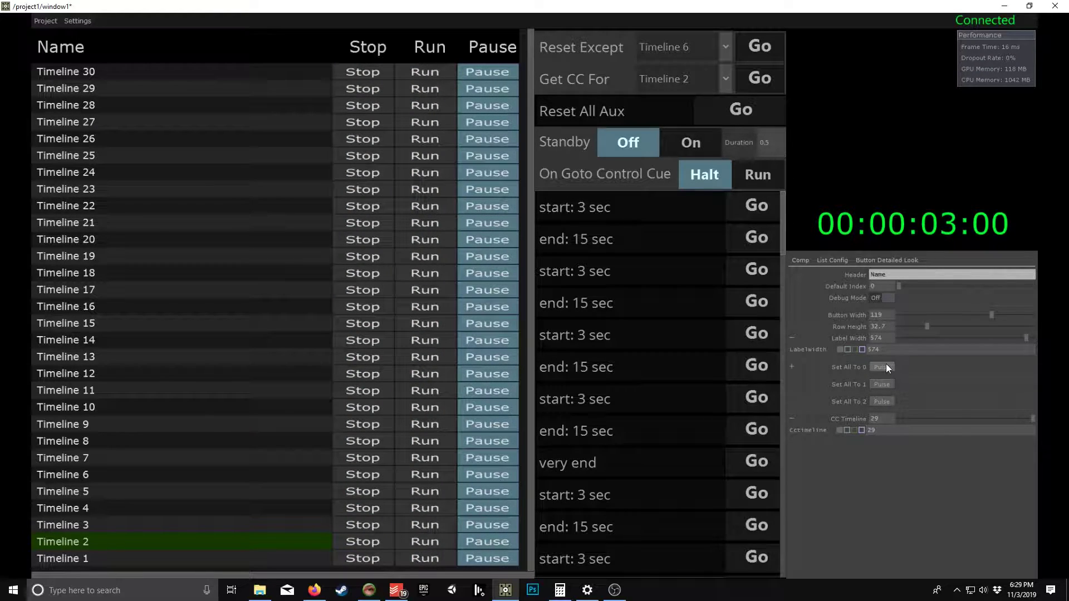
click(886, 367)
click(881, 385)
click(884, 367)
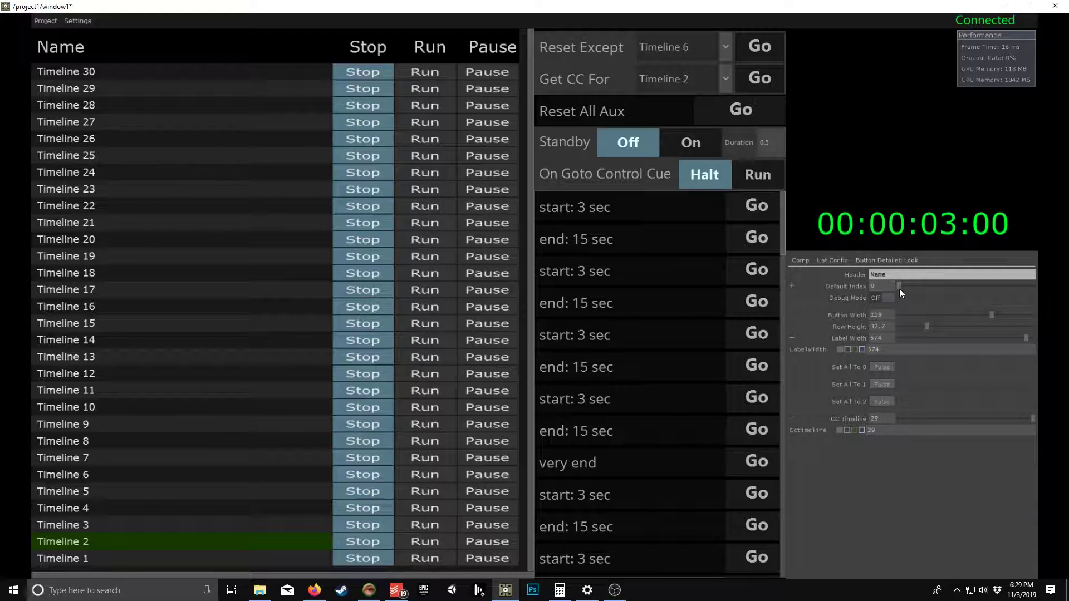
click(827, 260)
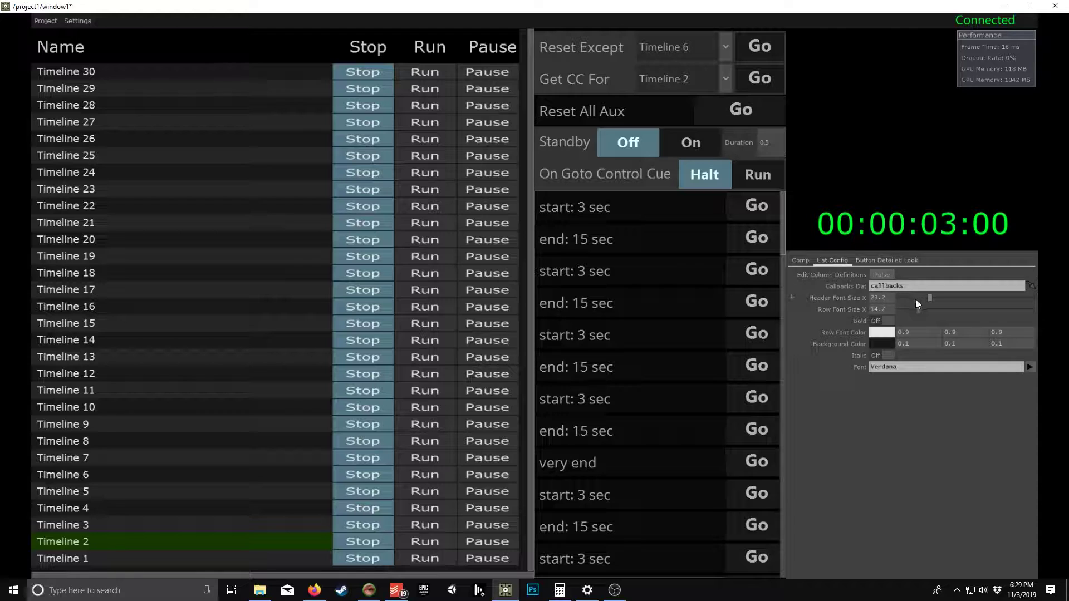
mouse_move(923, 302)
mouse_down()
mouse_move(904, 297)
mouse_move(927, 290)
mouse_move(919, 299)
mouse_move(932, 310)
mouse_move(953, 307)
mouse_move(927, 310)
mouse_up()
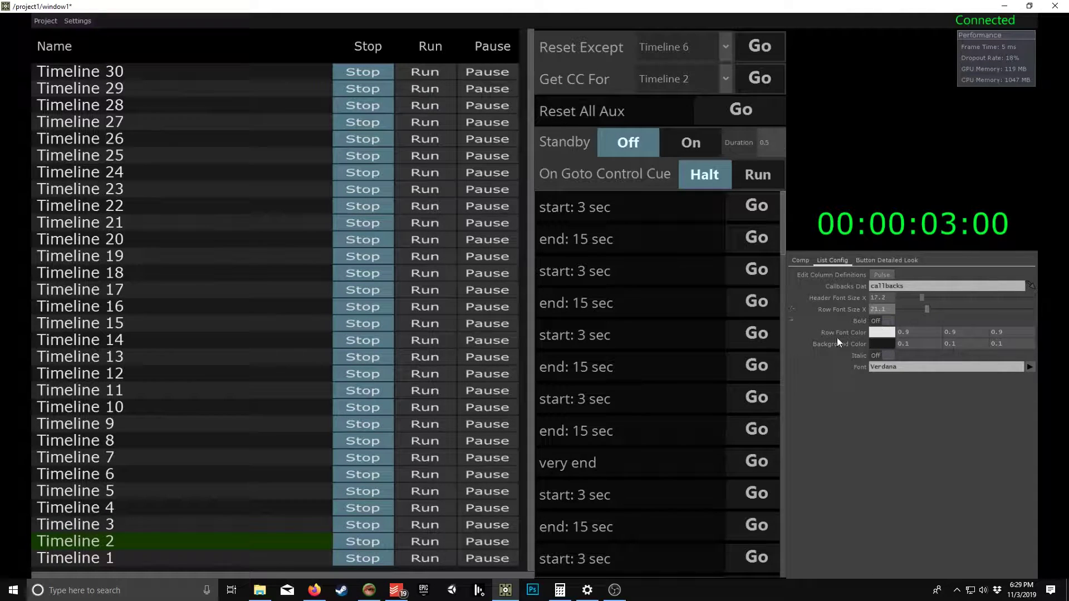
- Switch among the Comp, List Config and Button Detailed Look pages, ending on Comp
click(877, 260)
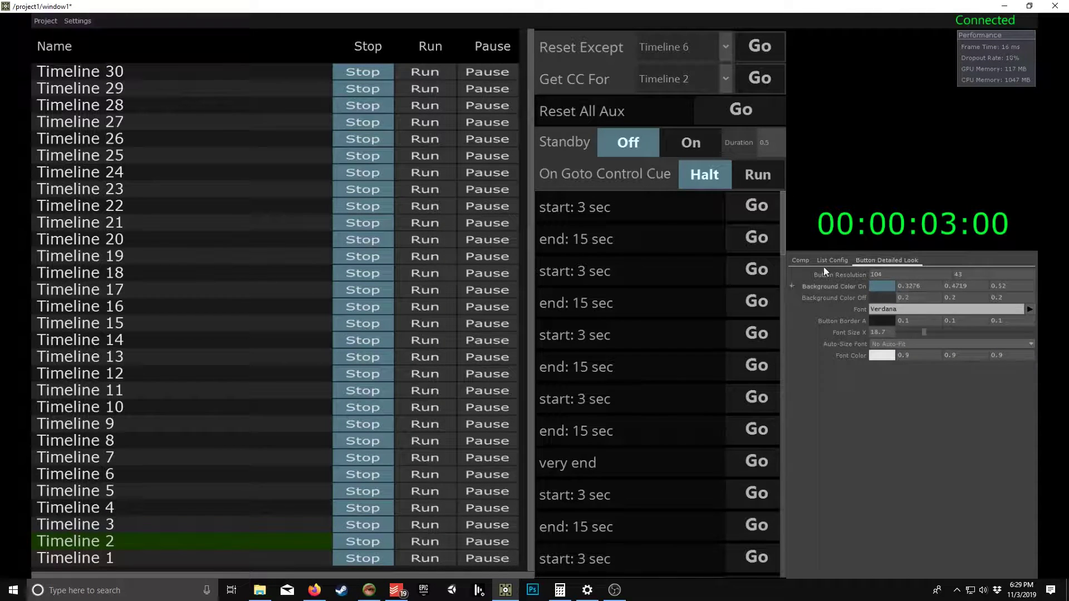
click(792, 260)
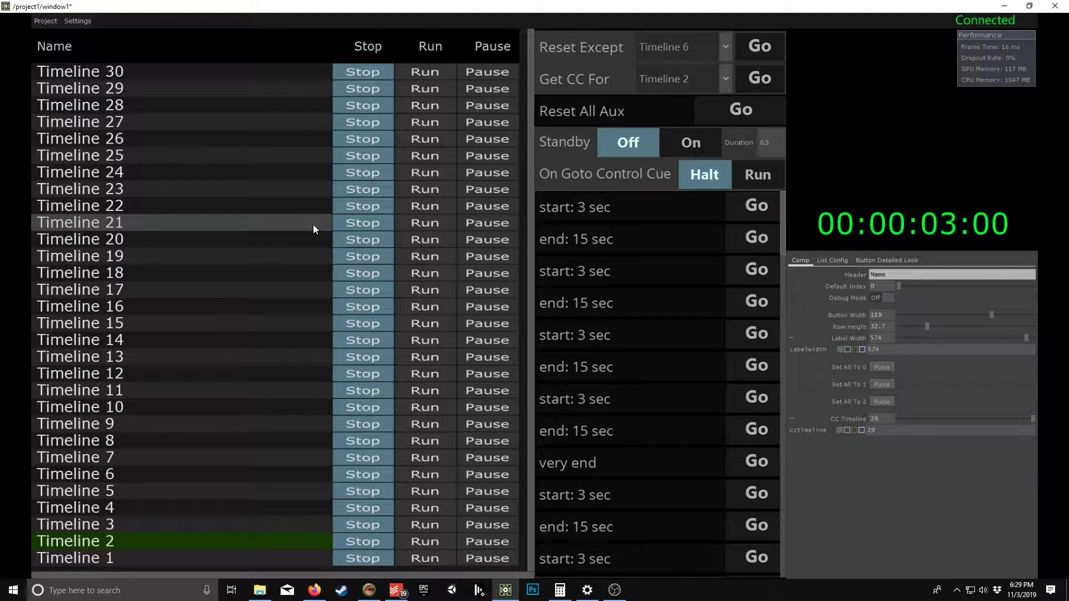
click(845, 260)
click(802, 260)
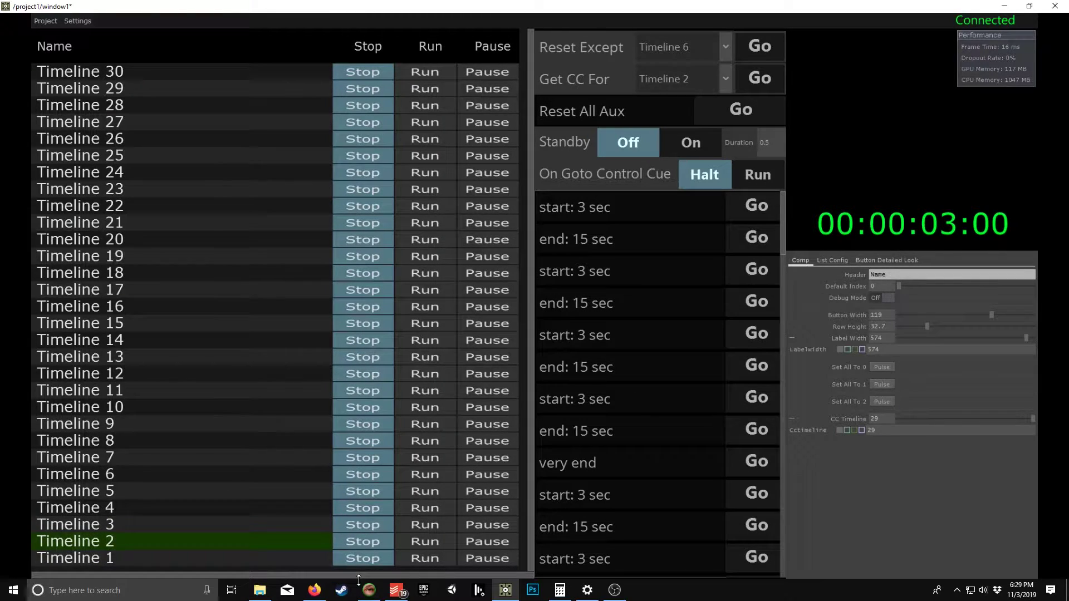
click(828, 260)
click(803, 261)
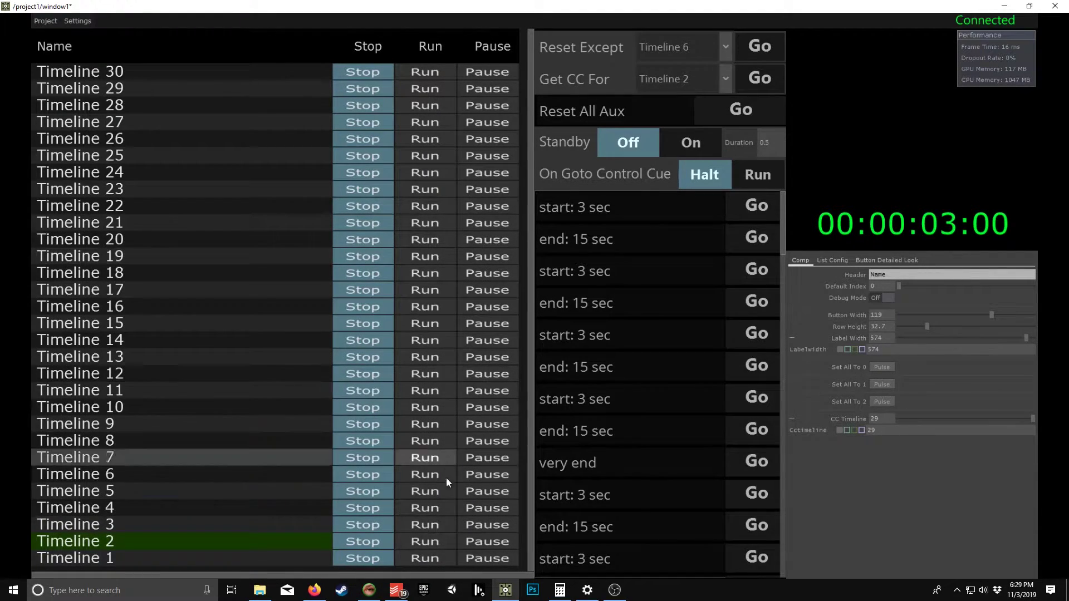
mouse_move(370, 598)
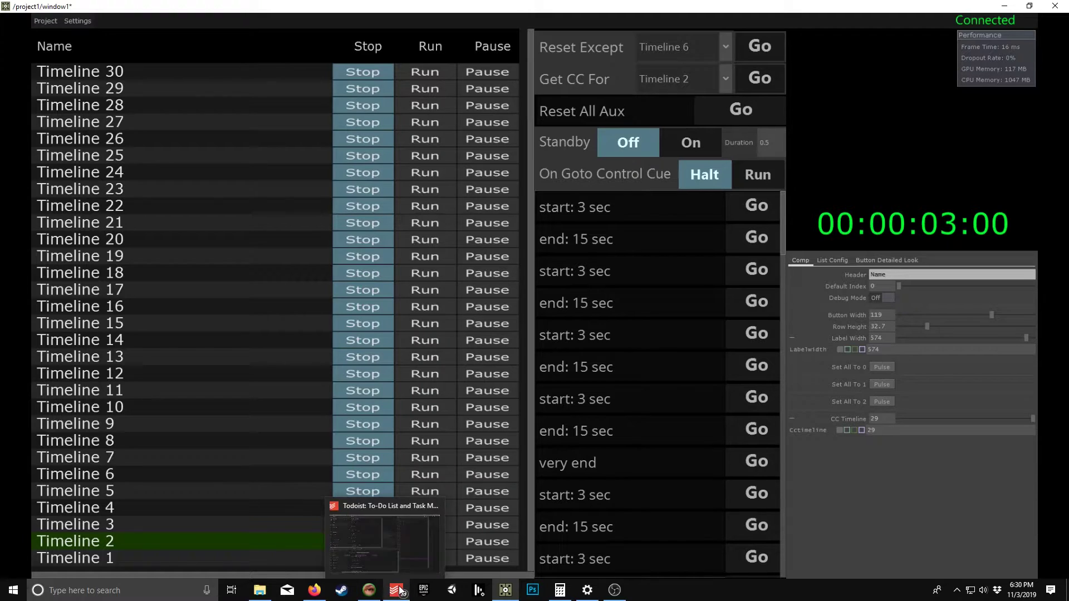